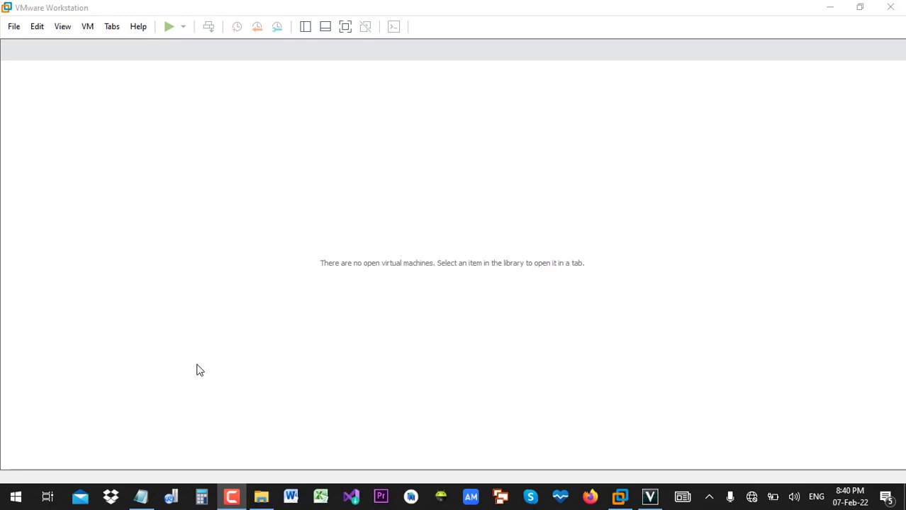
- Restore the Notepad window with the three numbered setup steps over the empty VMware workspace
click(141, 497)
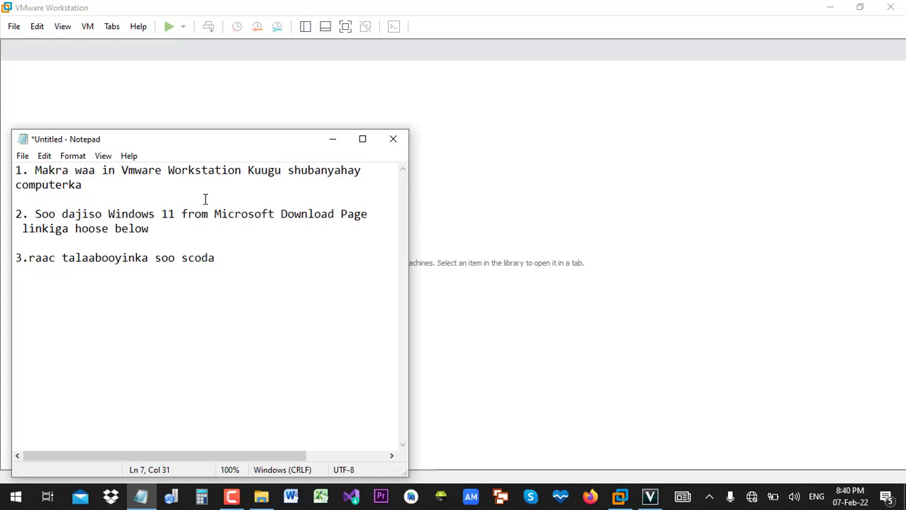
- Highlight setup steps 1 and 2 in the notes, then return to VMware Workstation
drag(82, 185, 14, 170)
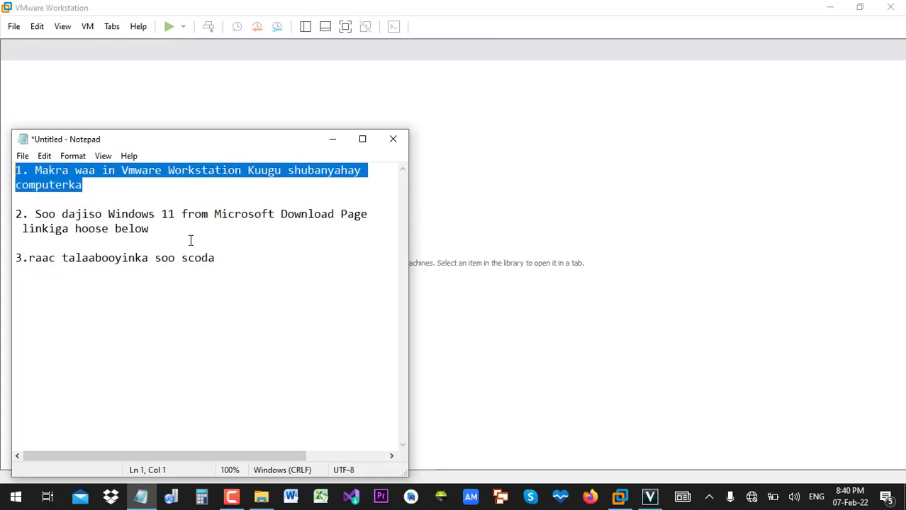
drag(164, 228, 17, 213)
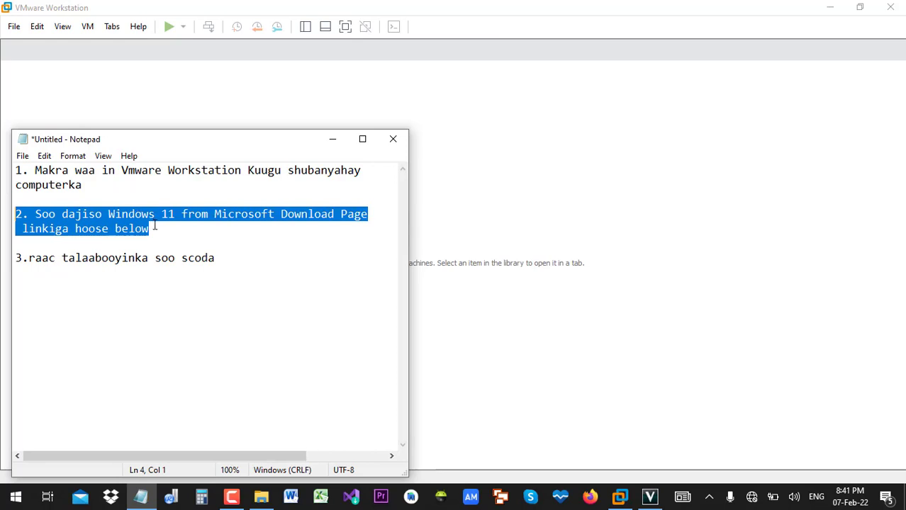
click(246, 202)
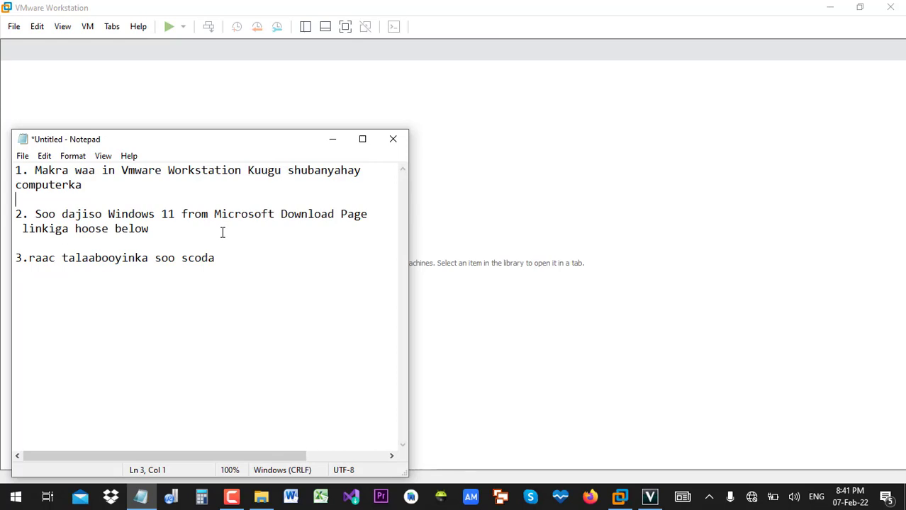
key(alt+Tab)
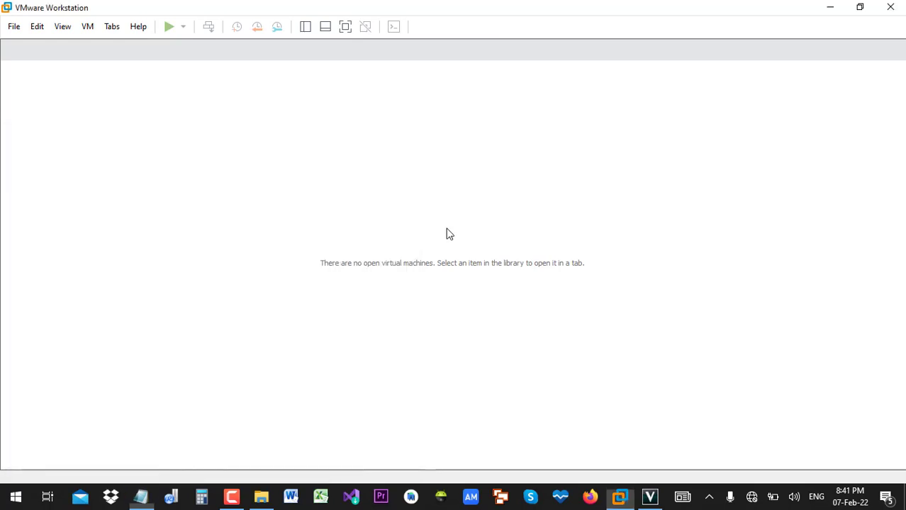
- Create a Typical new virtual machine that installs from an installer disc image (iso) file
click(15, 29)
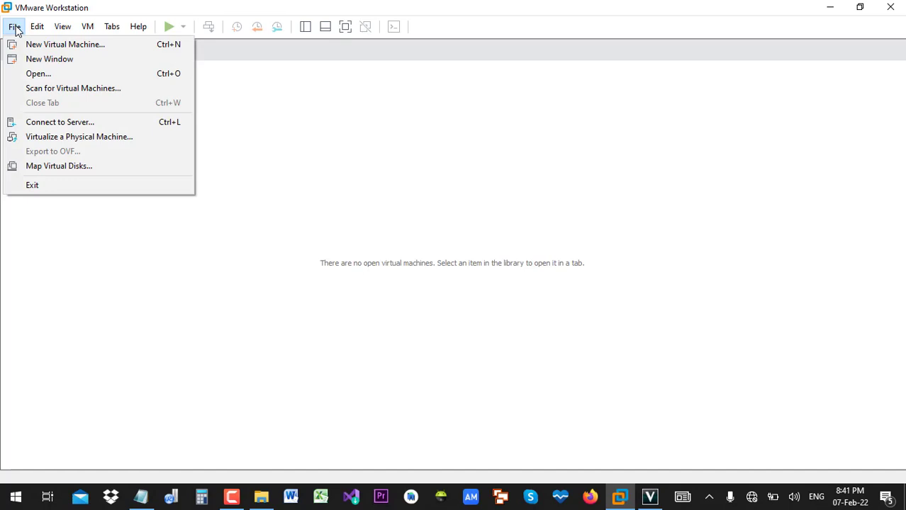
click(296, 163)
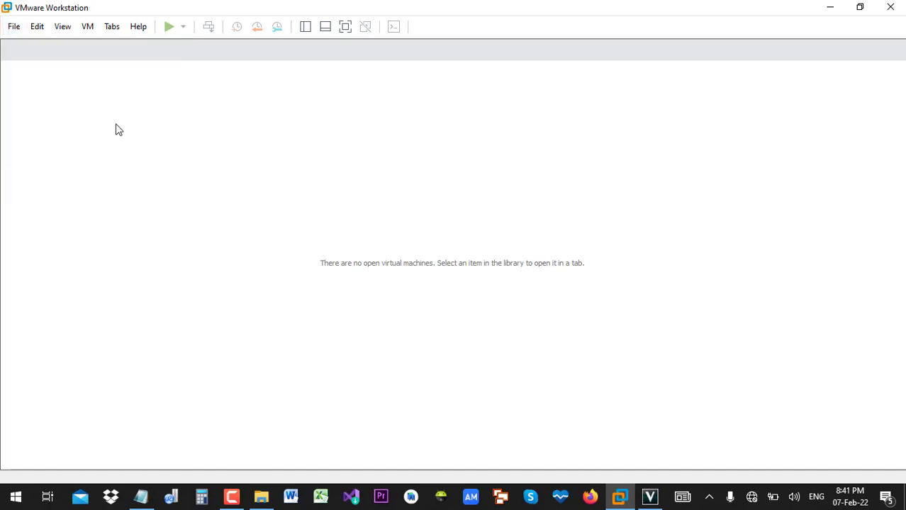
click(17, 31)
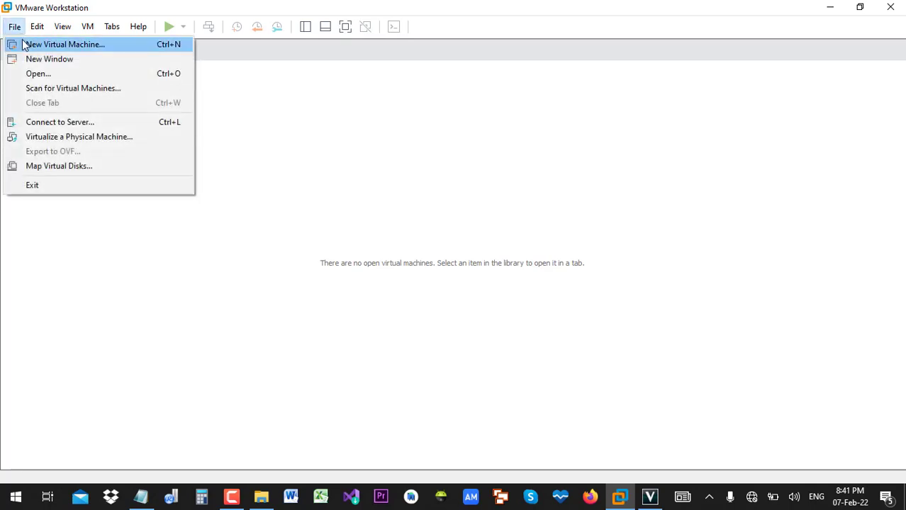
click(25, 45)
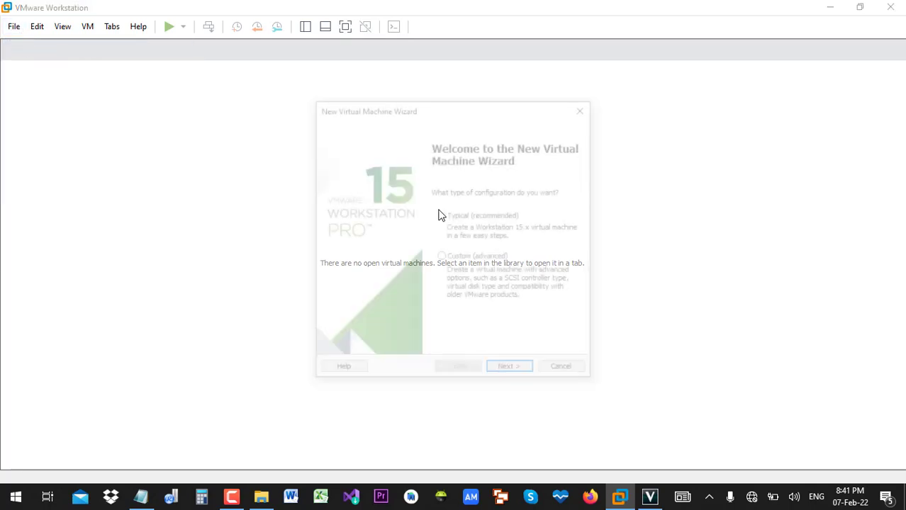
click(526, 376)
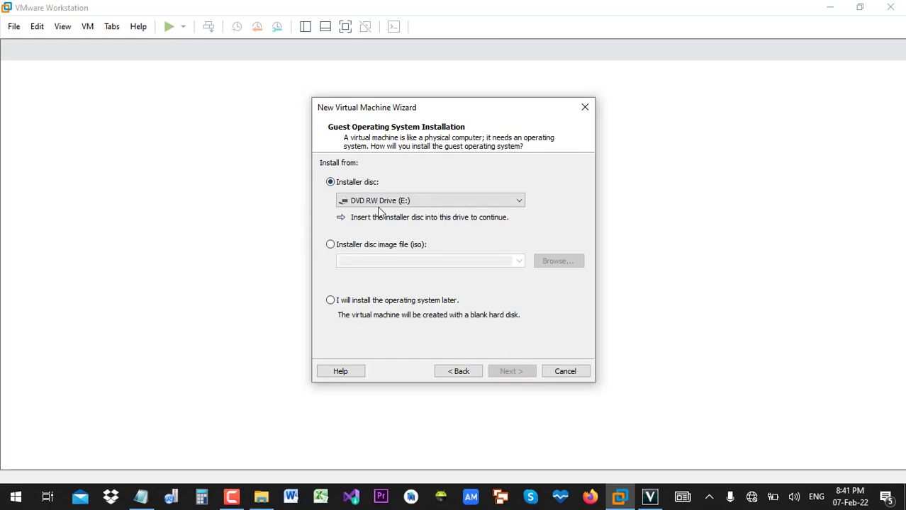
click(339, 248)
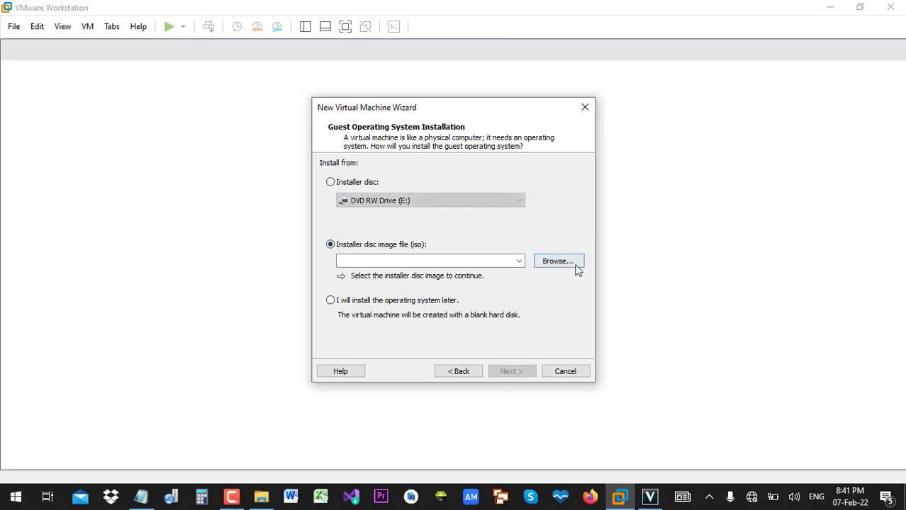
click(576, 267)
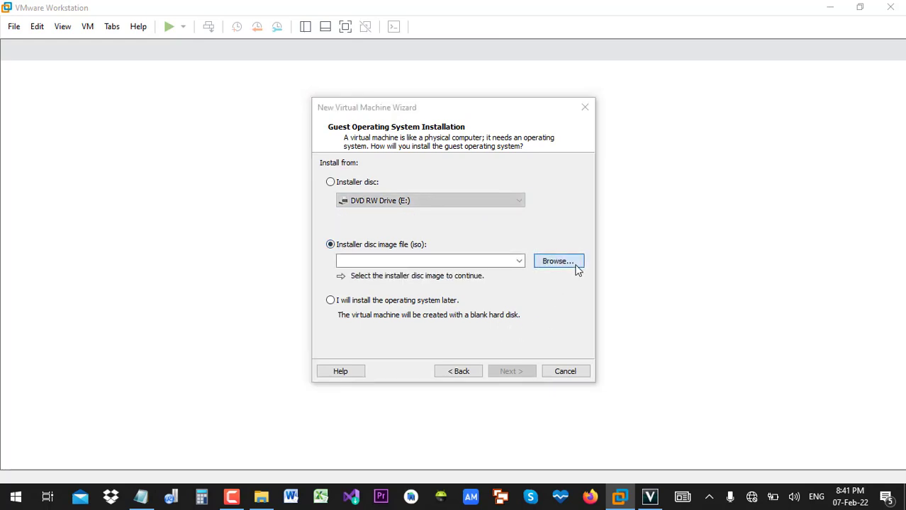
- Load the Windows ISO disc image from the Desktop folder
scroll(385, 296, down, 2)
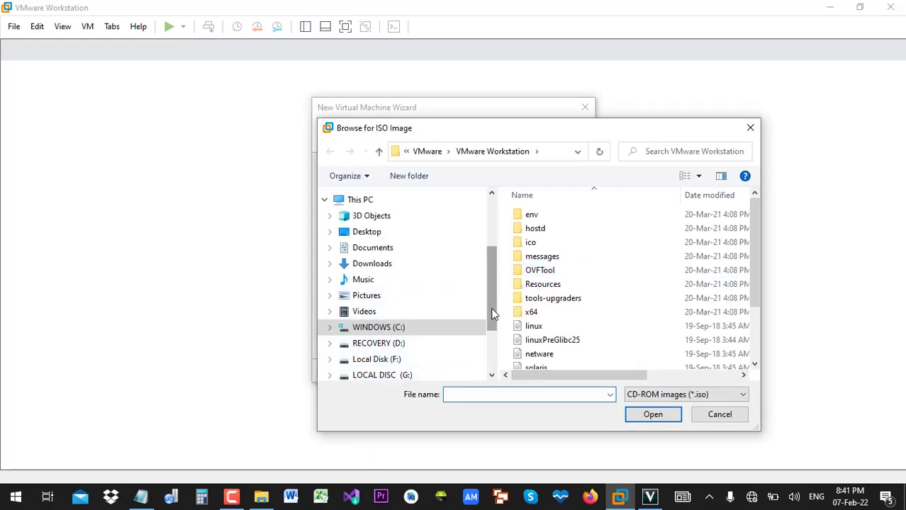
click(383, 237)
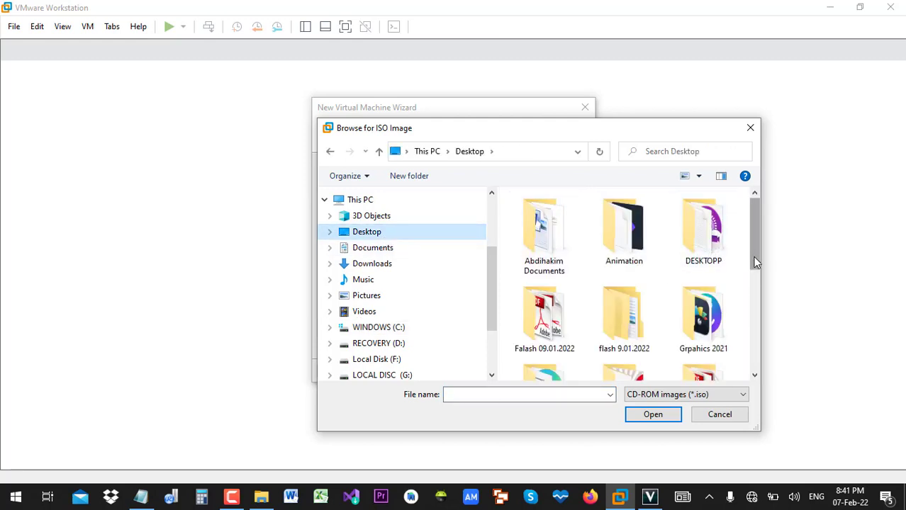
drag(755, 262, 755, 347)
click(567, 342)
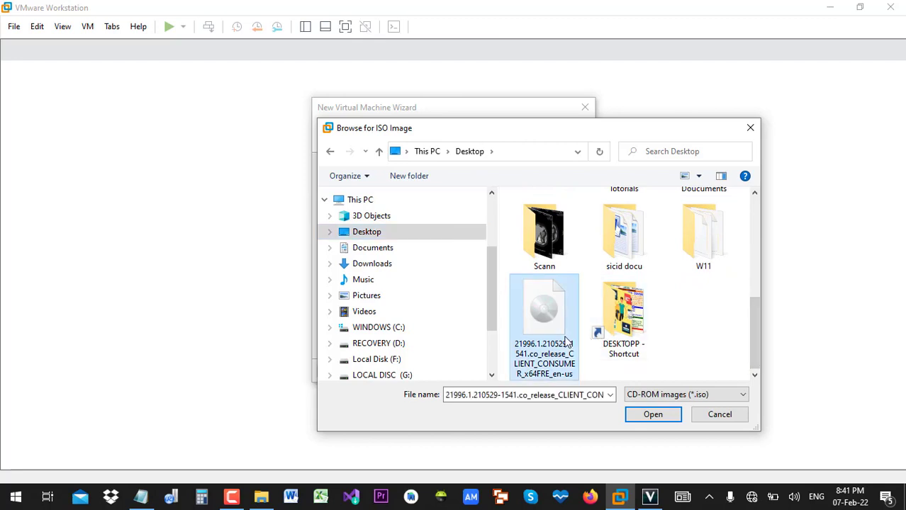
click(647, 418)
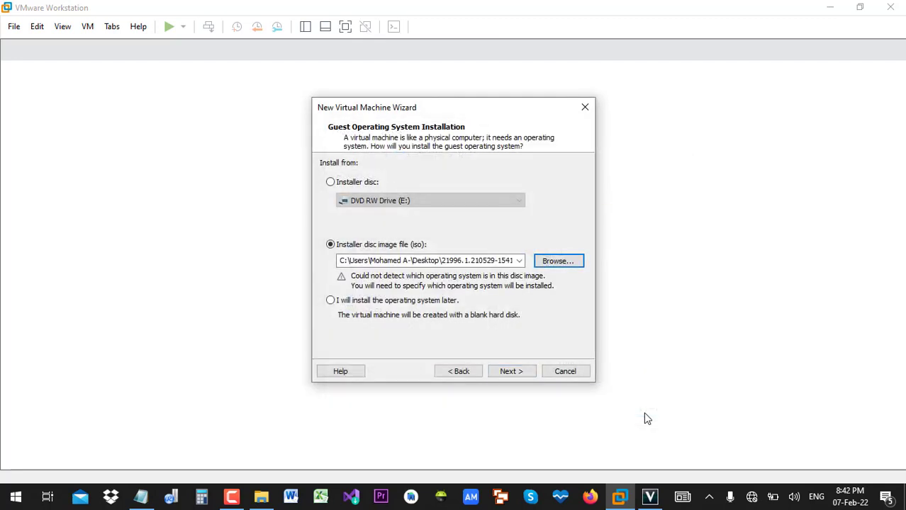
- Keep Microsoft Windows, Windows 10 x64 as the guest OS and continue to naming
click(512, 372)
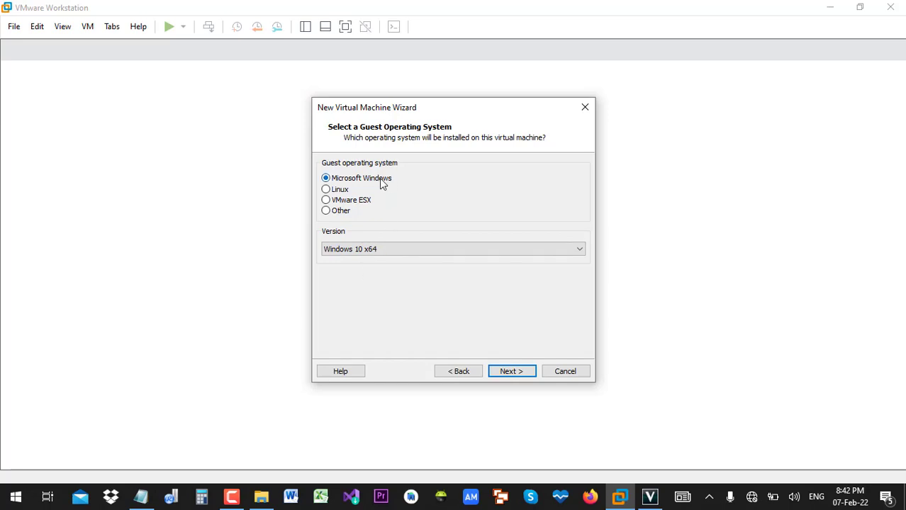
click(395, 253)
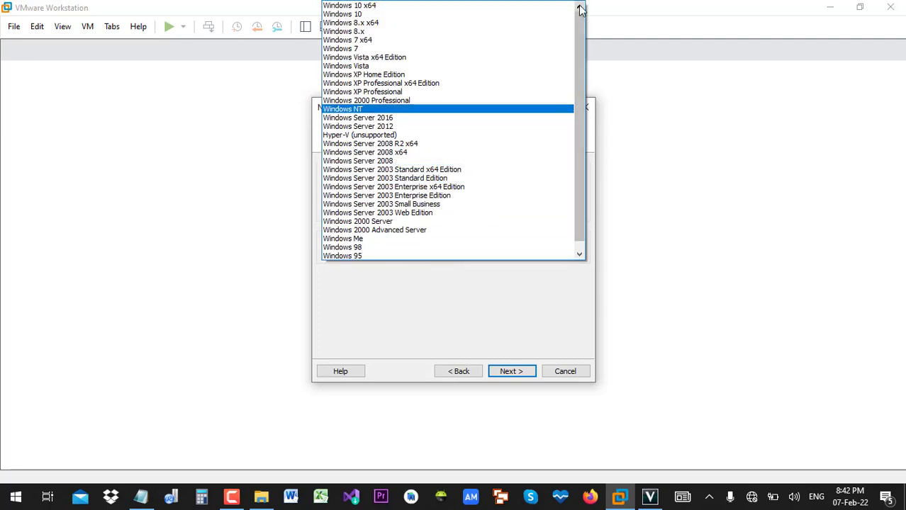
click(479, 294)
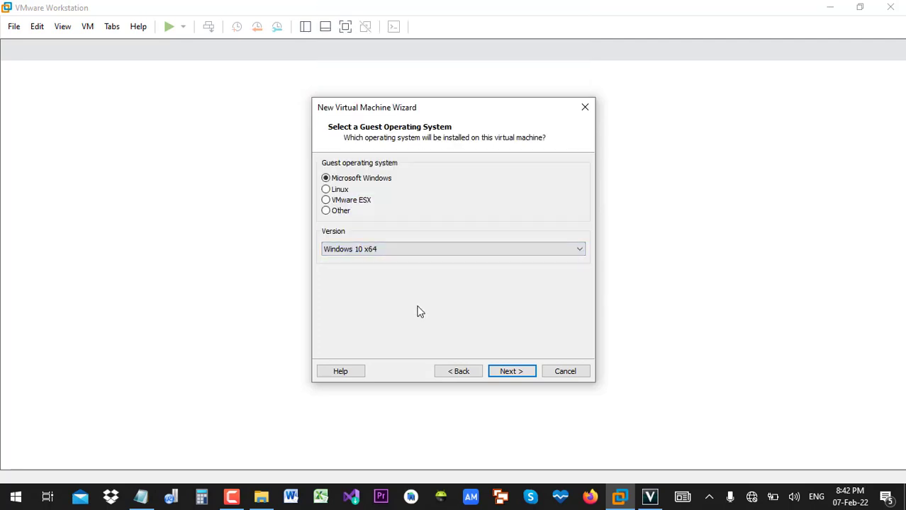
click(509, 371)
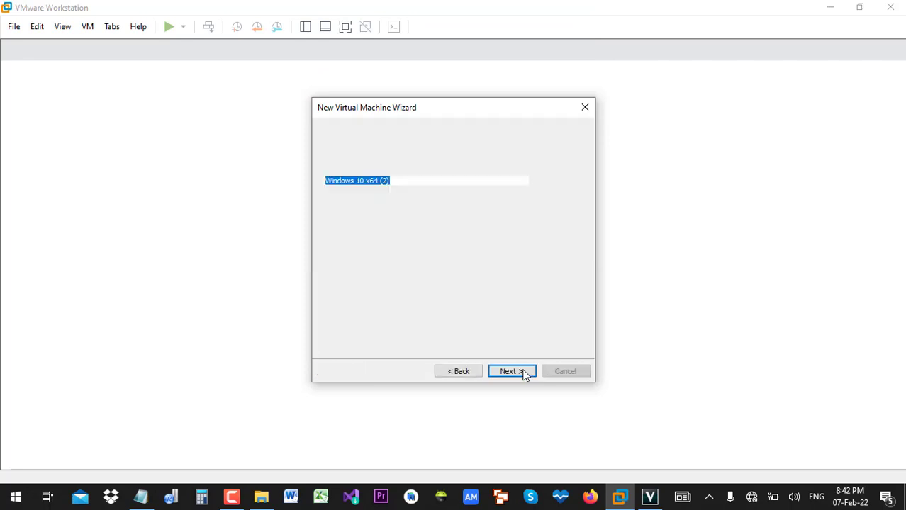
- Name the VM 'Windows 11 64 bit' and accept the 60 GB disk split into multiple files
drag(434, 180, 355, 181)
text(11)
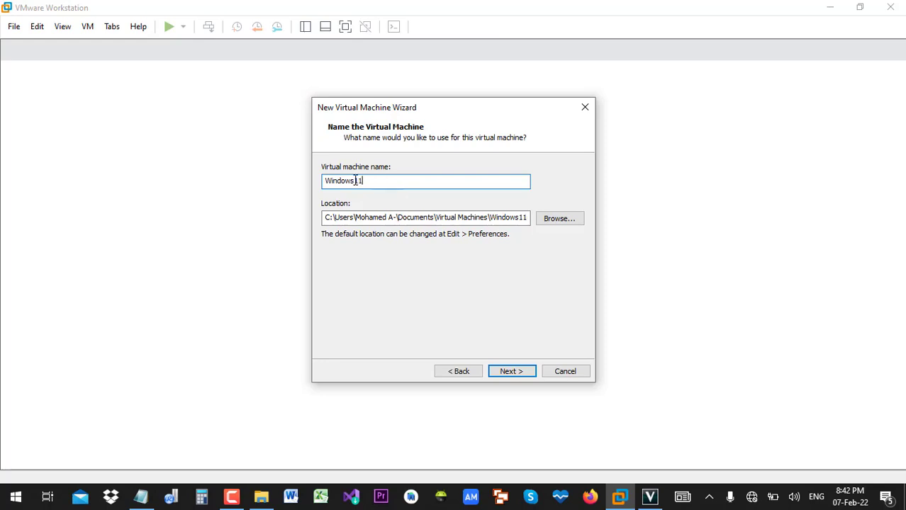
text( 64BIT)
key(BackSpace)
key(BackSpace)
key(BackSpace)
text(bit)
key(Left)
key(Left)
key(Left)
key(BackSpace)
text(t)
key(Left)
key(Left)
key(Left)
key(Left)
key(Left)
key(Left)
key(Left)
key(Left)
key(Left)
click(522, 377)
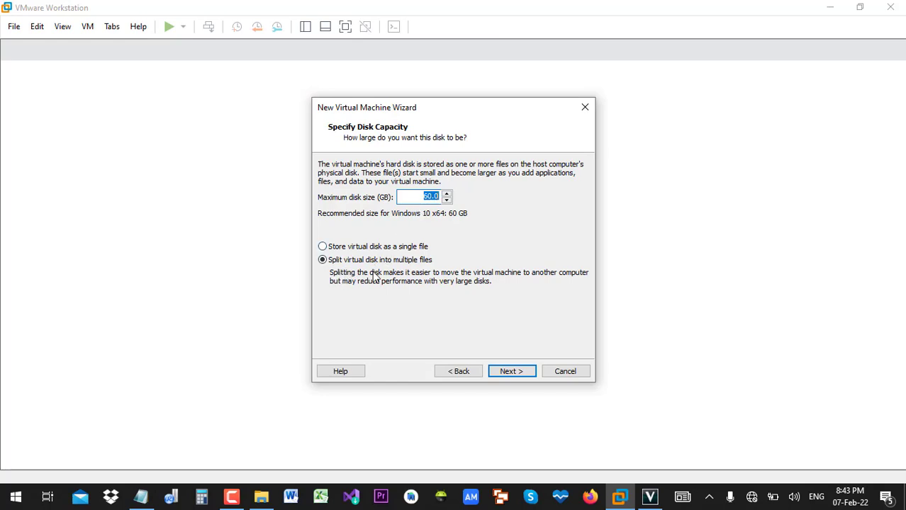
click(512, 373)
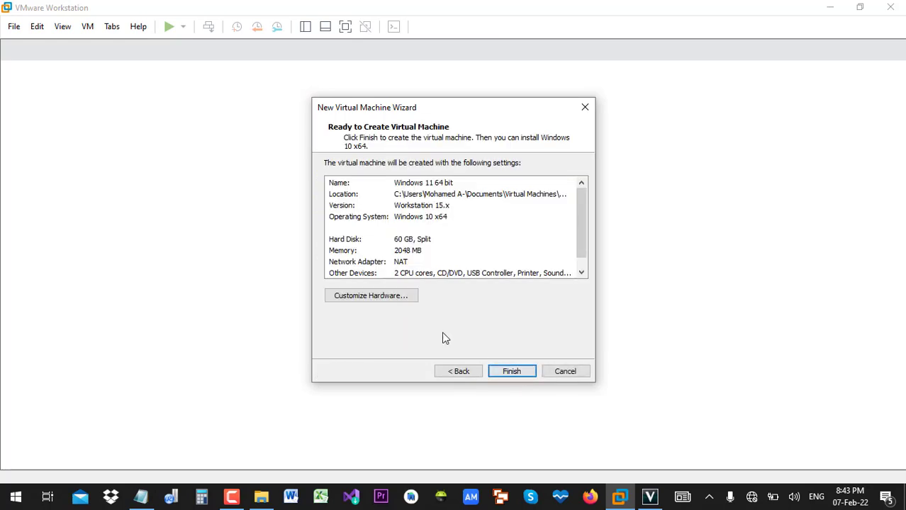
- Review hardware: 2 GB memory, 2 processor cores, NAT network, then finish creating the VM
click(401, 295)
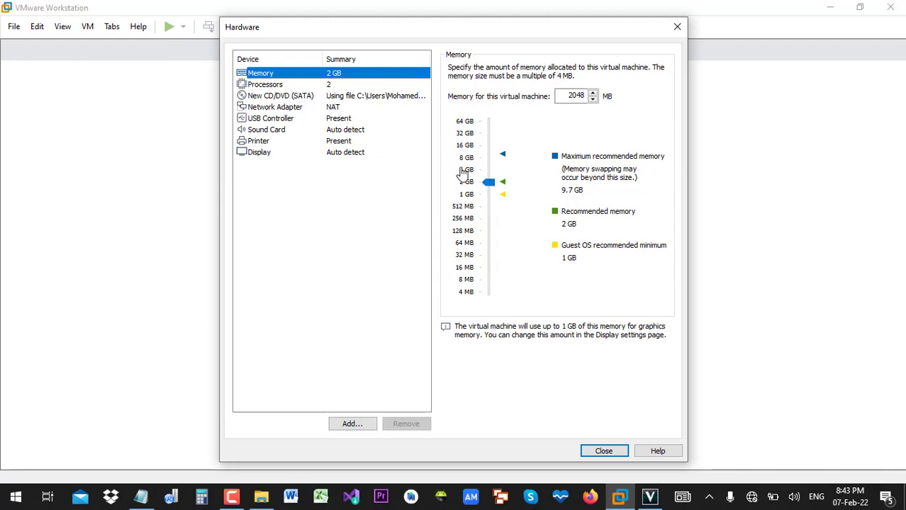
click(262, 86)
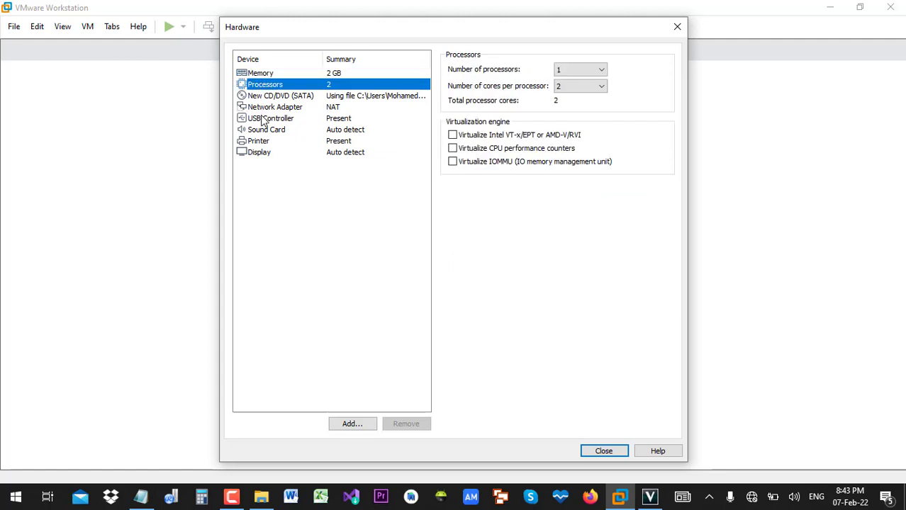
click(265, 109)
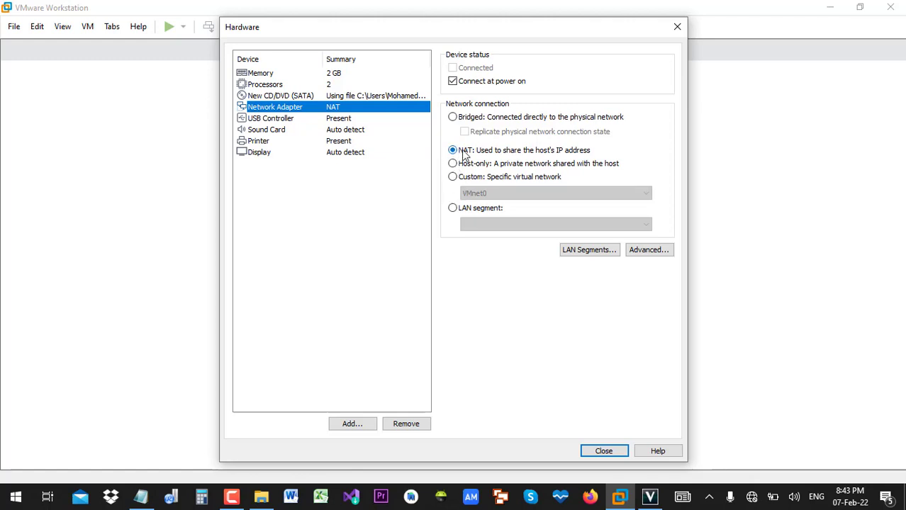
click(604, 451)
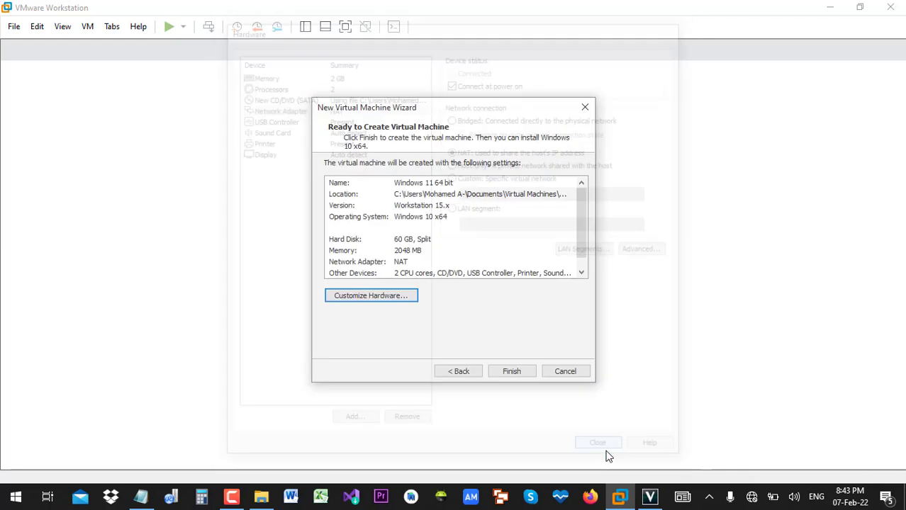
click(507, 372)
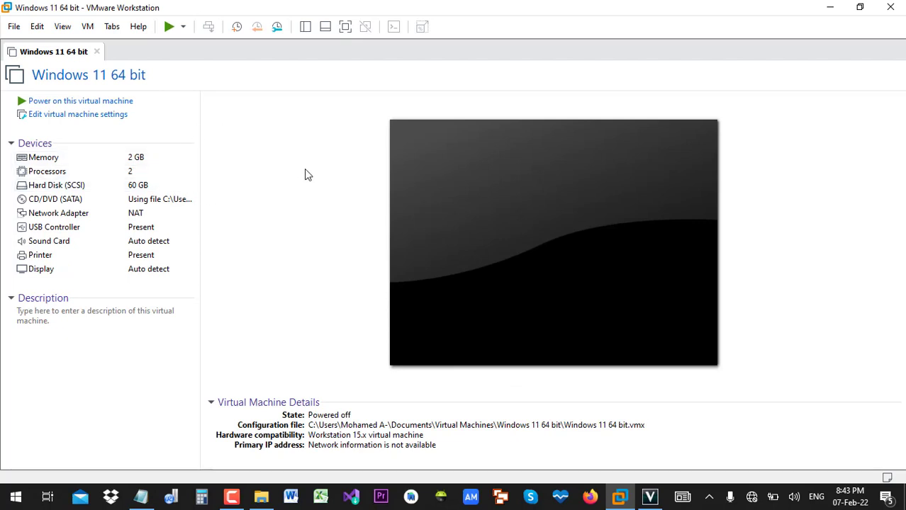
- Power on the 'Windows 11 64 bit' virtual machine so it boots into Windows Setup
click(99, 104)
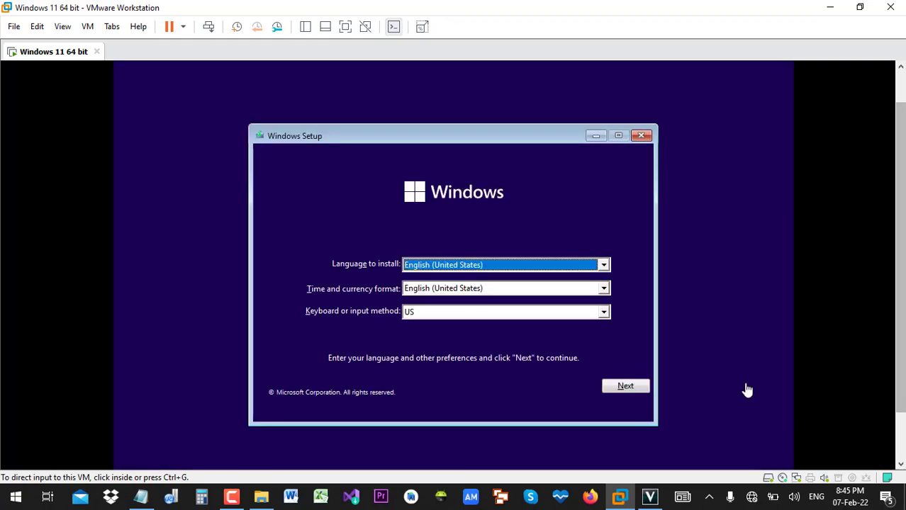
- Accept English (United States) language and keyboard defaults and choose Install now
click(621, 390)
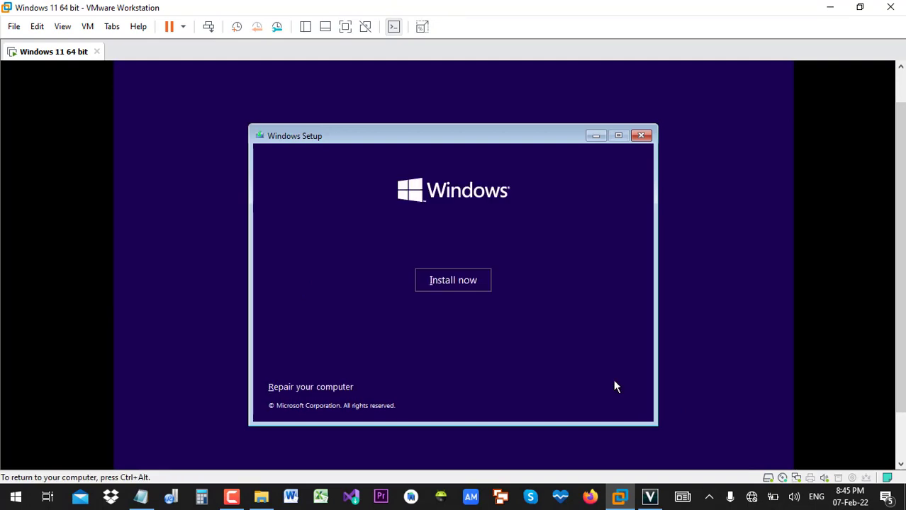
click(434, 286)
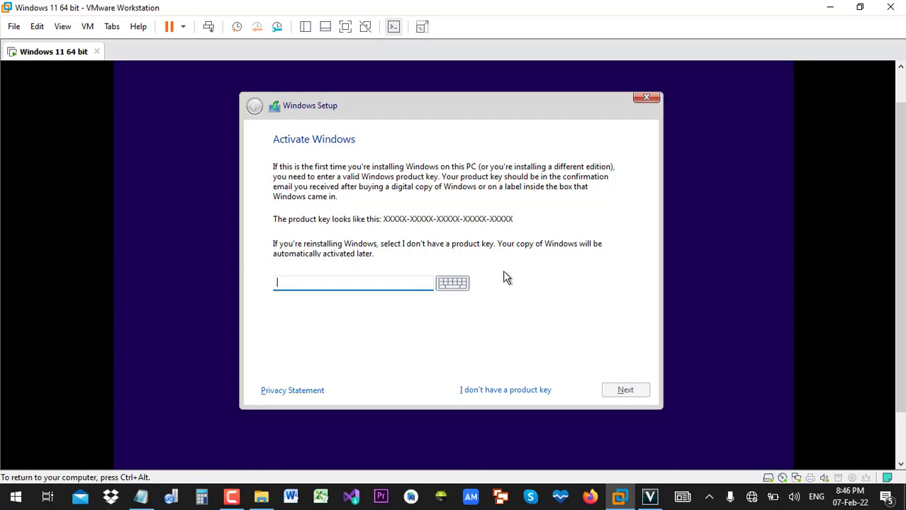
- Skip the product key, select the Windows 11 Home edition, and accept the Microsoft license terms
click(527, 389)
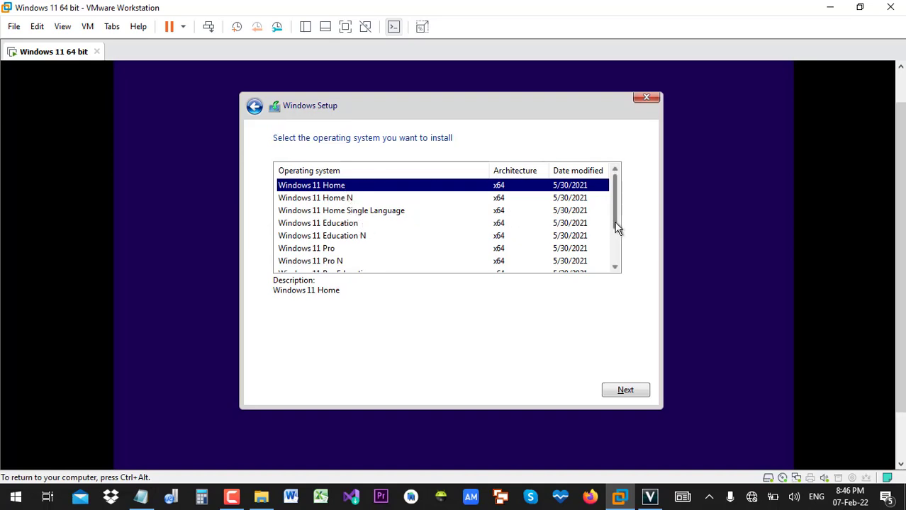
drag(617, 228, 619, 262)
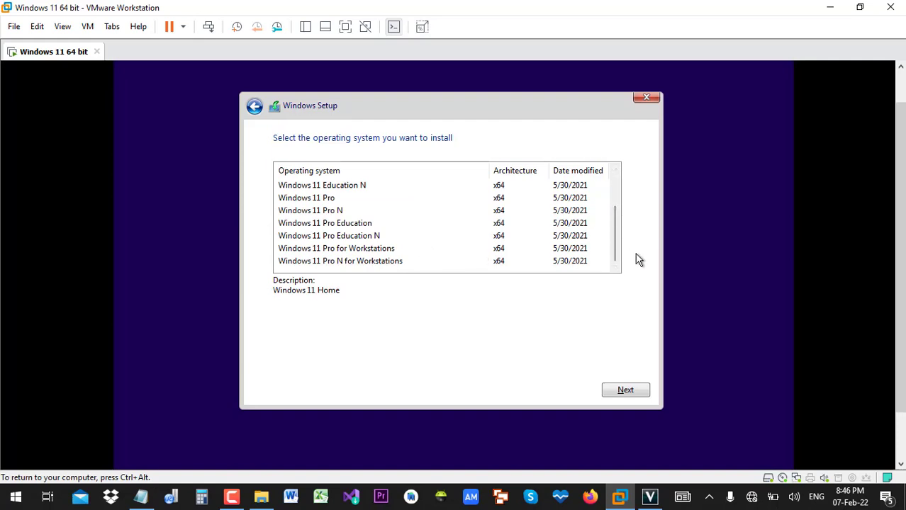
scroll(617, 248, up, 3)
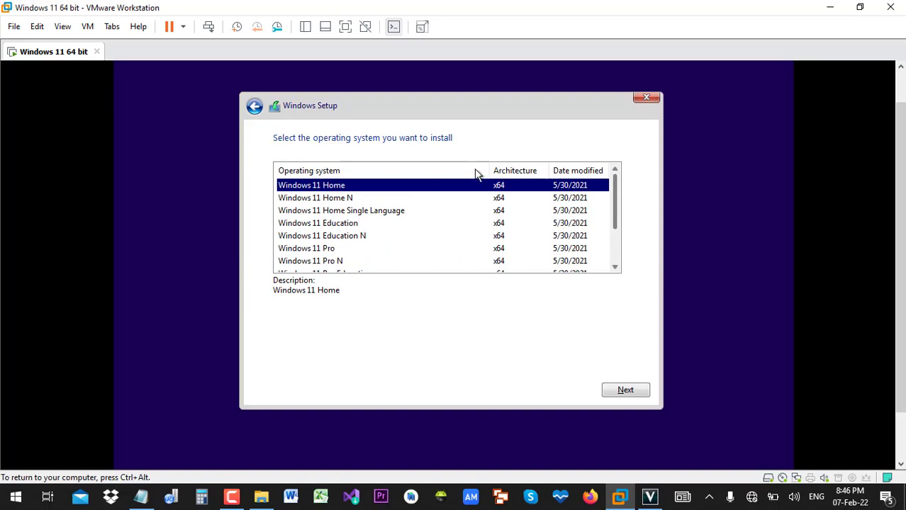
click(633, 391)
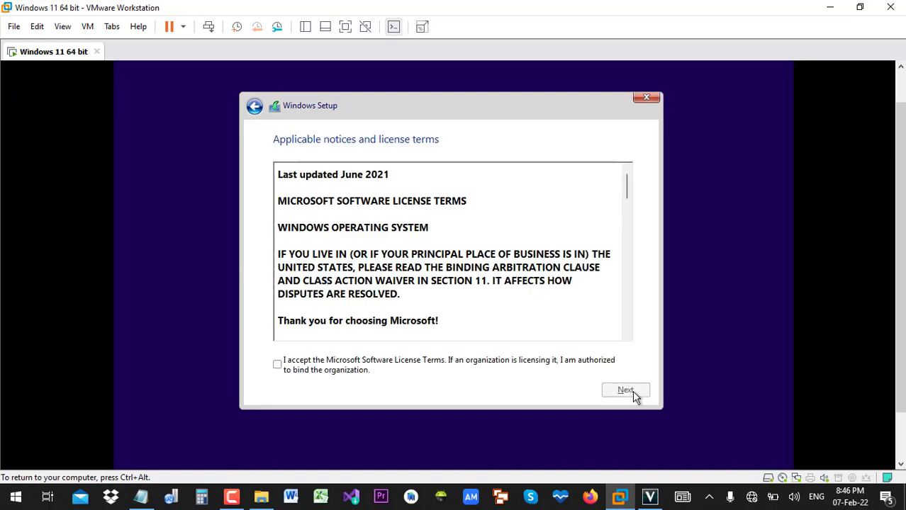
click(277, 364)
click(625, 391)
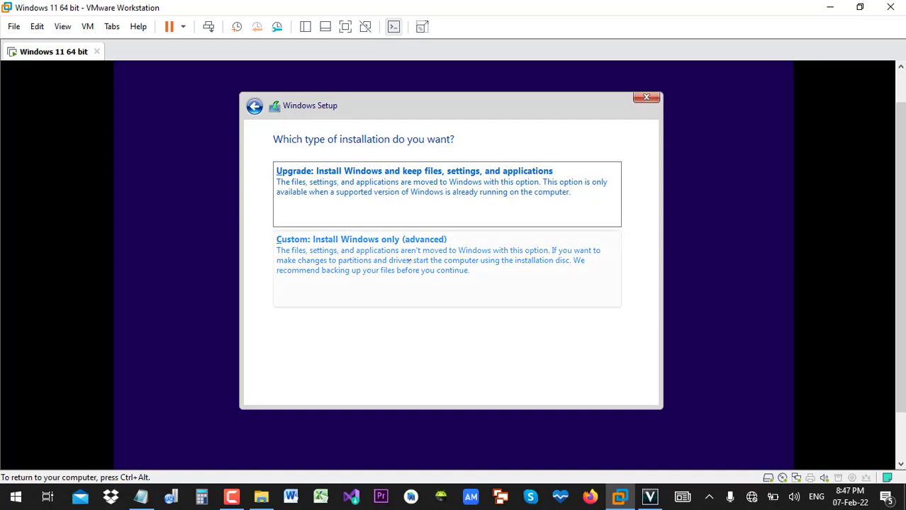
- Choose the 'Custom: Install Windows only (advanced)' installation type
click(360, 243)
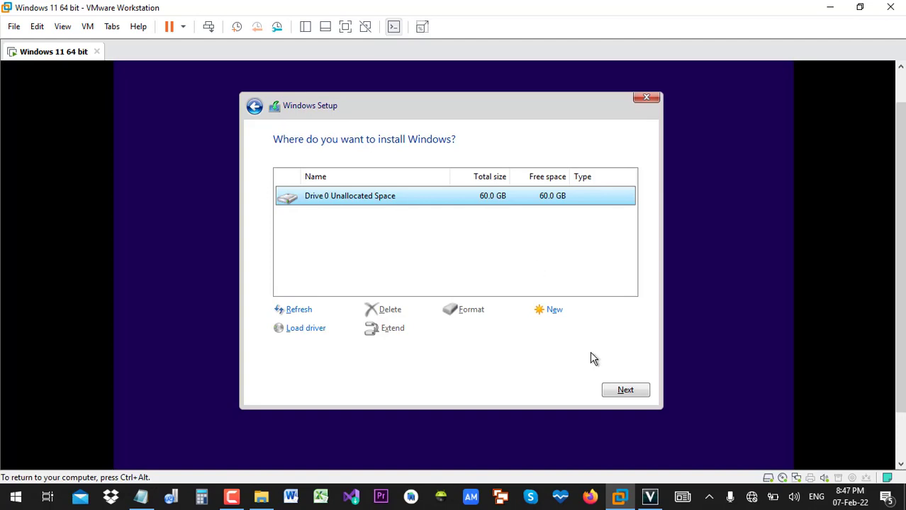
- Install Windows onto Drive 0's 60 GB unallocated space and wait for the restart
click(613, 394)
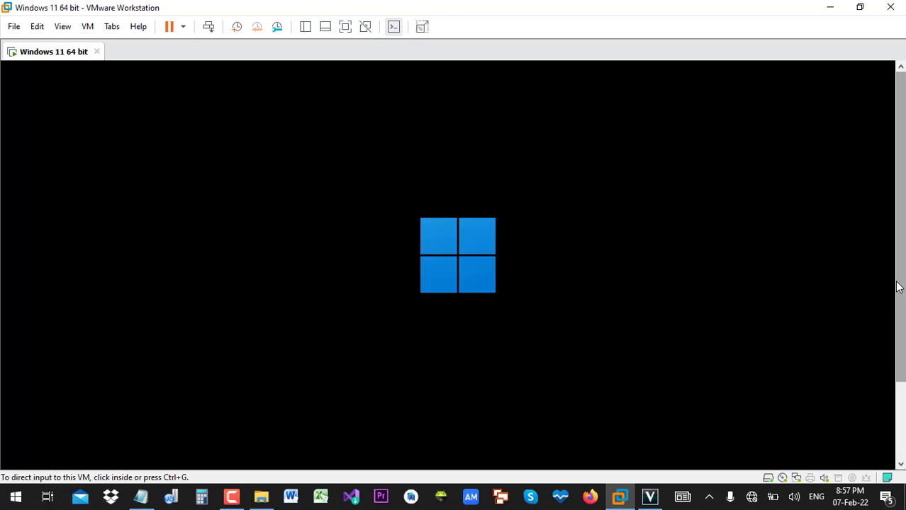
- Wait while the VM boots past the Windows logo into first-run setup
drag(899, 287, 905, 346)
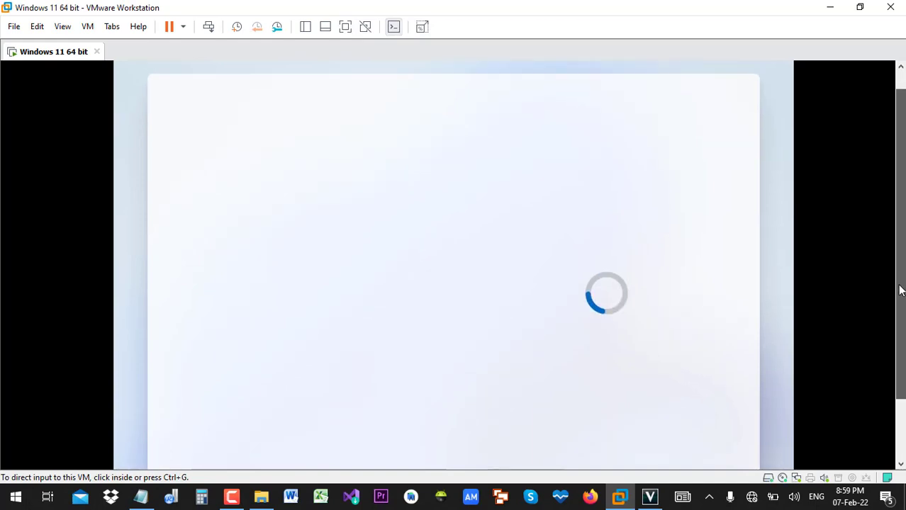
- Choose Sweden in the country or region list and confirm with Yes
drag(900, 299, 899, 263)
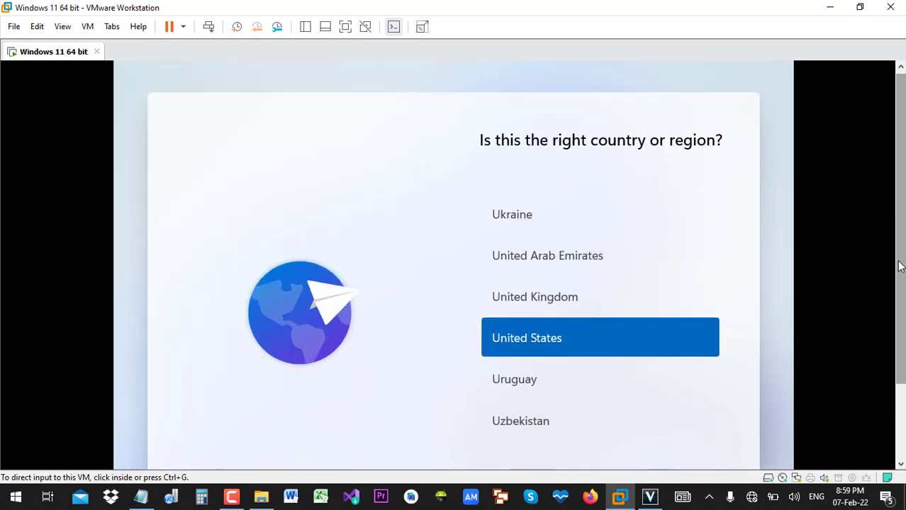
drag(900, 266, 900, 298)
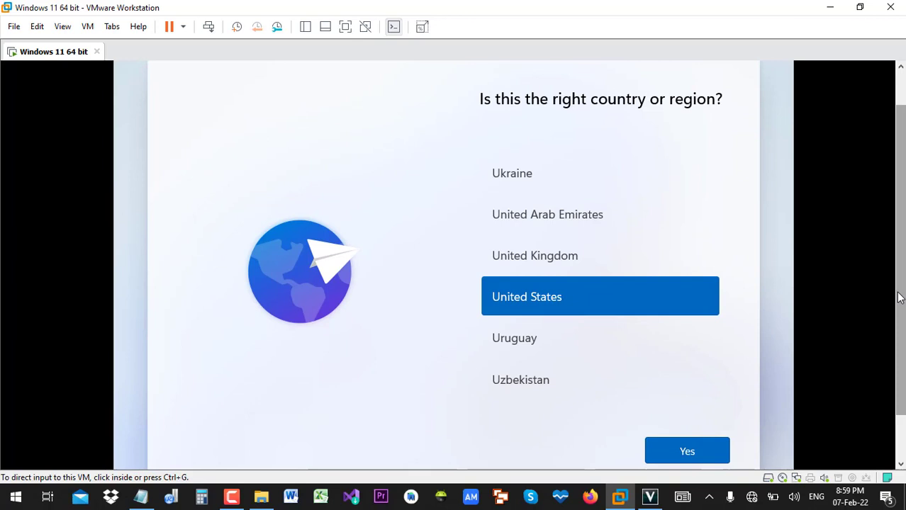
scroll(569, 316, up, 8)
click(568, 311)
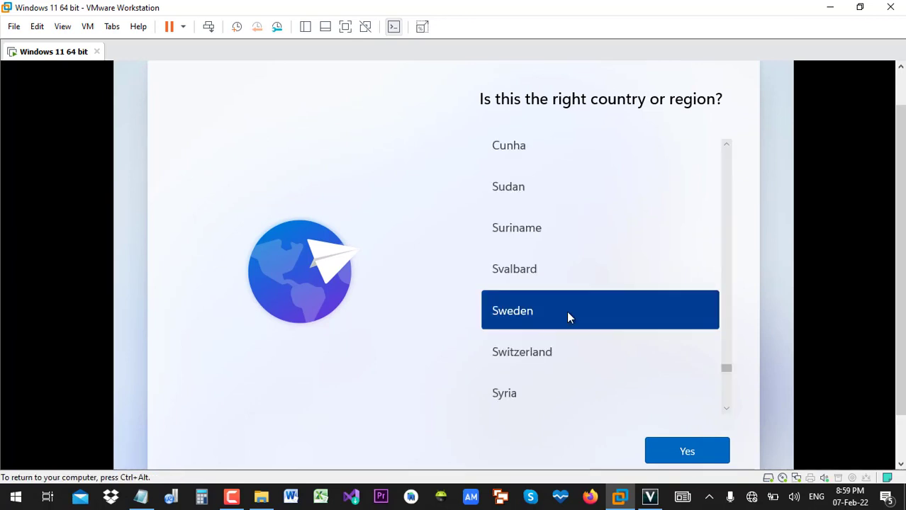
click(673, 463)
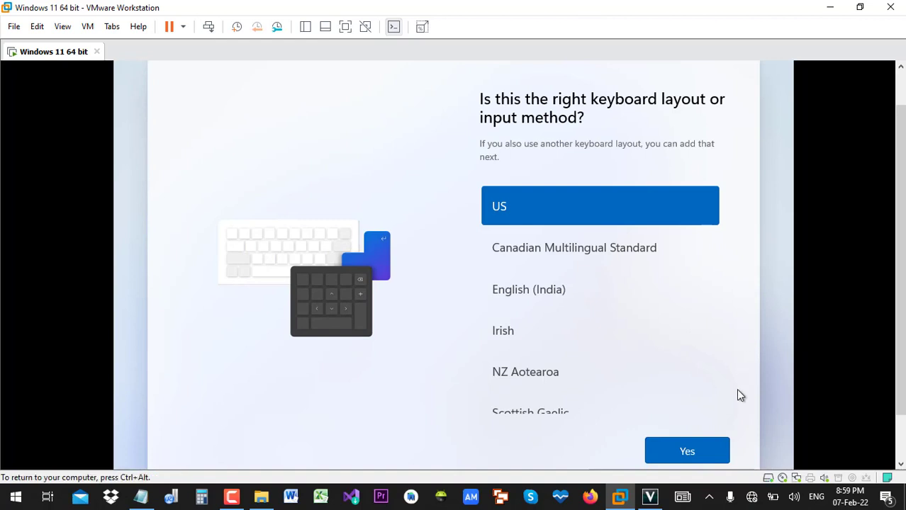
- Accept US as the keyboard layout and skip adding a second layout
click(694, 456)
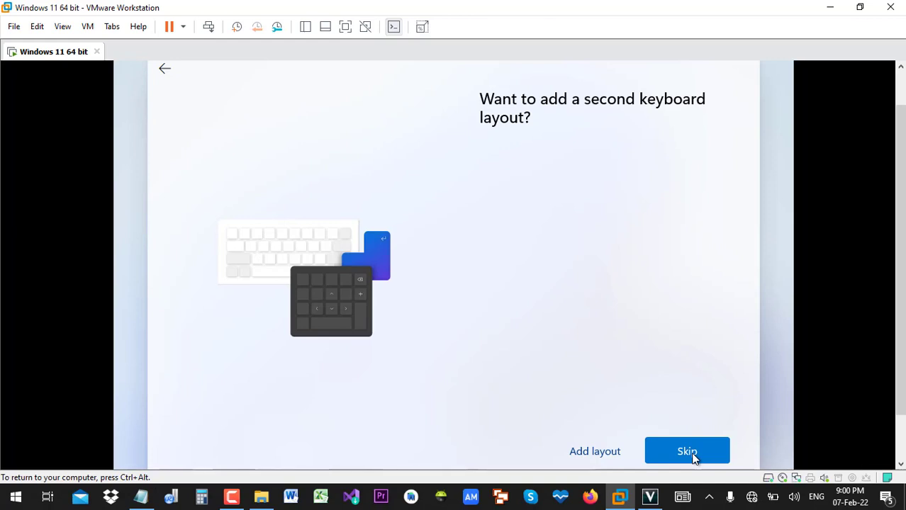
click(687, 452)
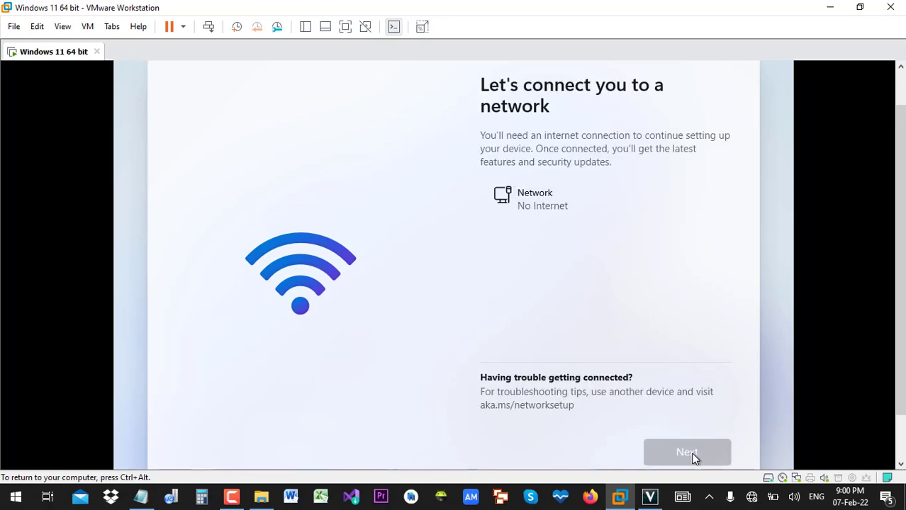
- Give the VM input focus and continue past the connected network page
drag(901, 358, 904, 435)
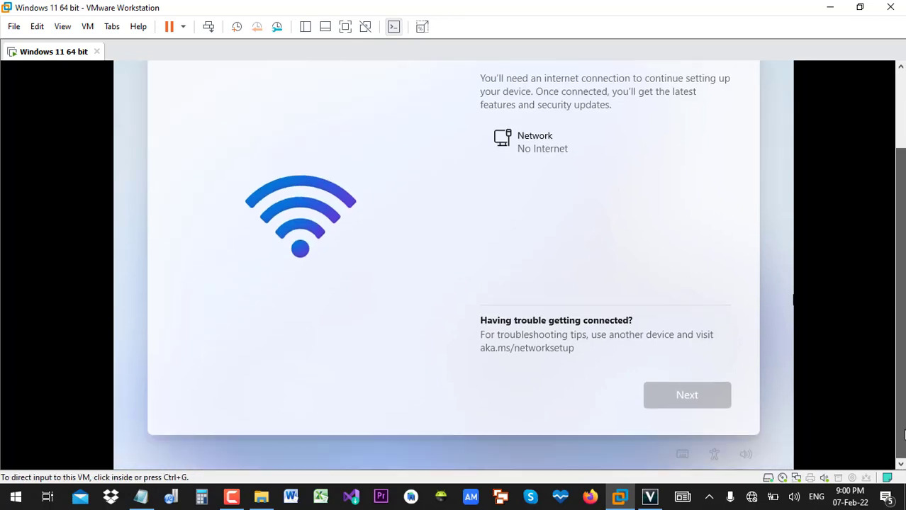
click(659, 442)
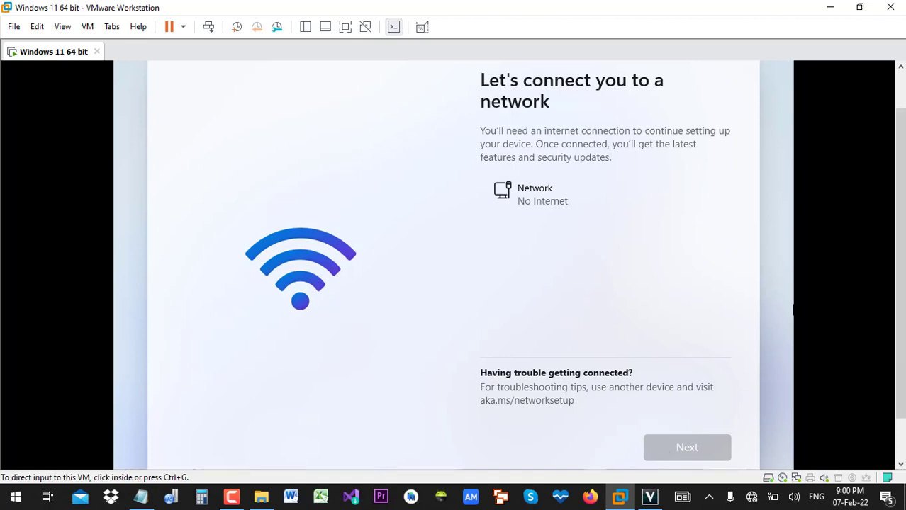
drag(900, 325, 904, 405)
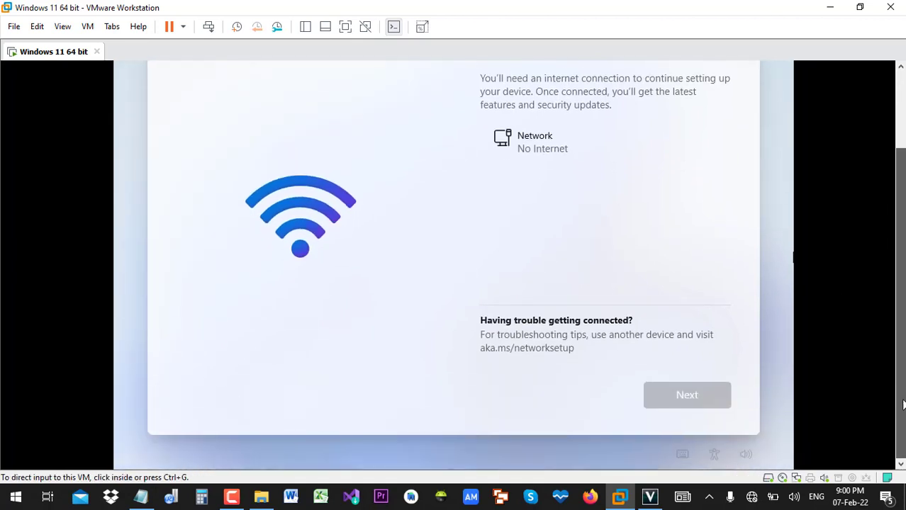
drag(900, 241, 893, 214)
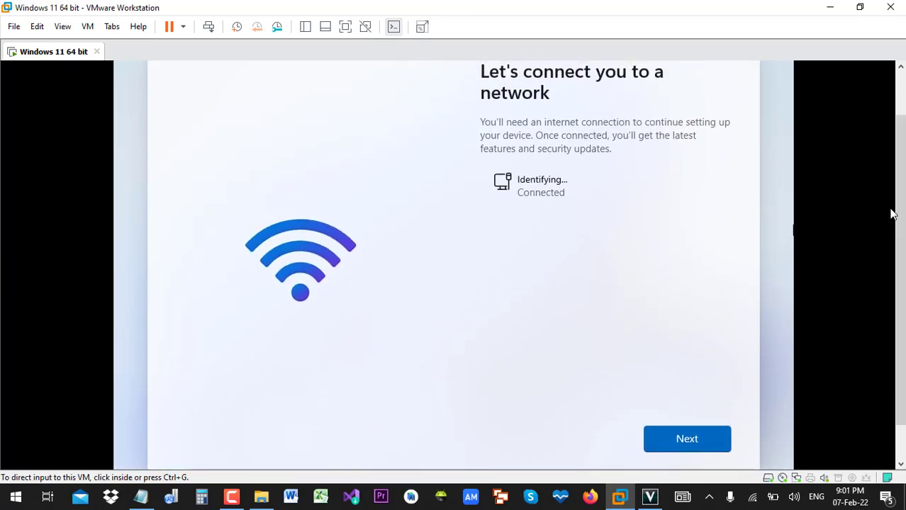
click(708, 444)
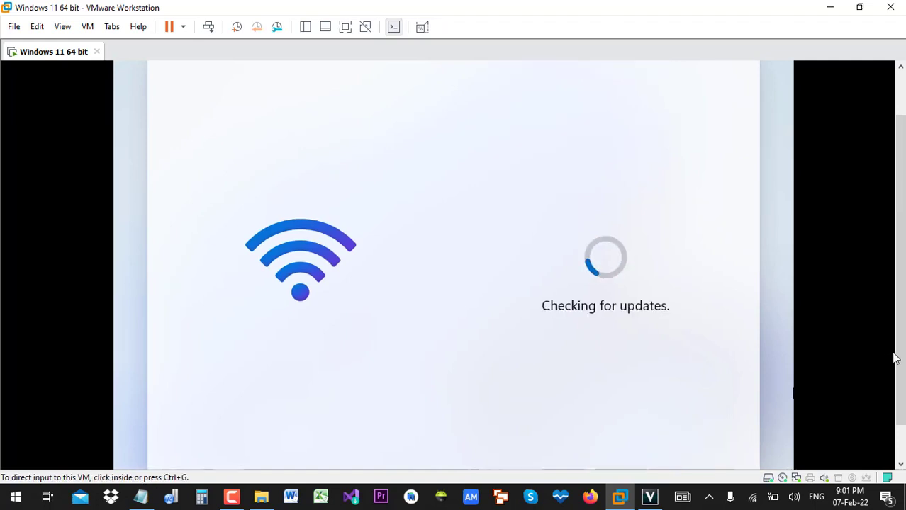
- Wait out the Windows update check while adjusting the VMware view
mouse_move(902, 352)
mouse_down()
mouse_move(896, 338)
mouse_move(896, 391)
mouse_move(900, 347)
mouse_up()
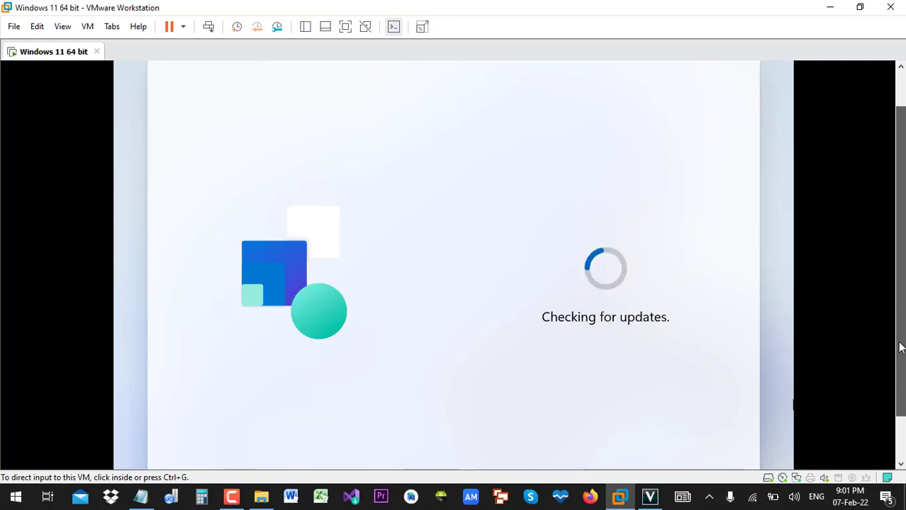
mouse_move(901, 348)
mouse_down()
mouse_move(899, 274)
mouse_move(903, 401)
mouse_move(899, 343)
mouse_up()
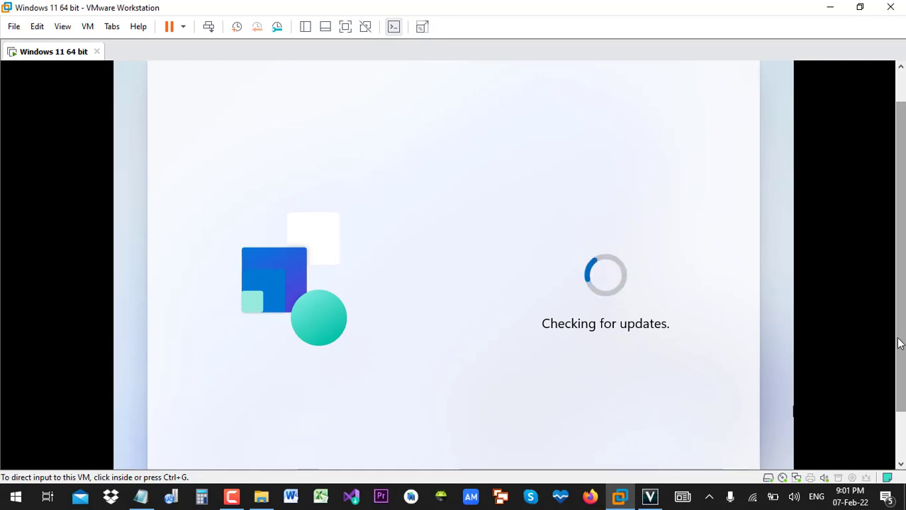
drag(898, 343, 903, 369)
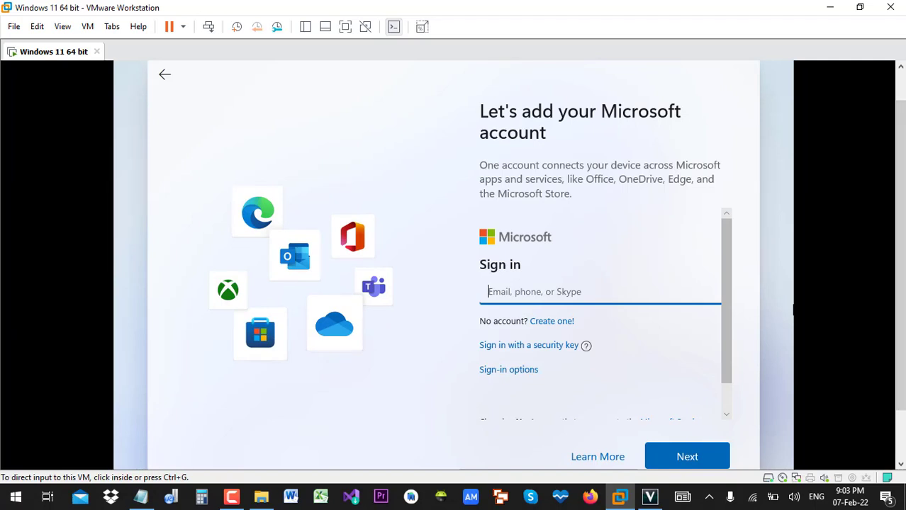
scroll(899, 170, up, 1)
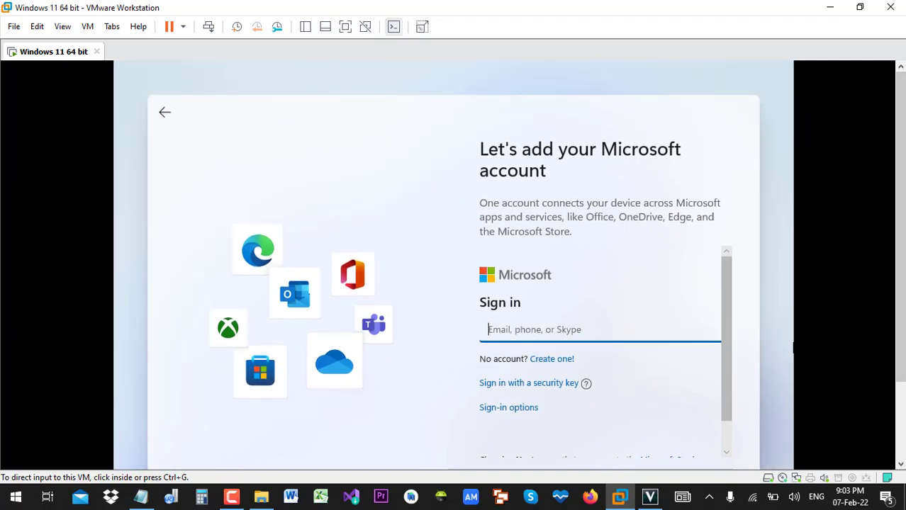
drag(902, 259, 875, 216)
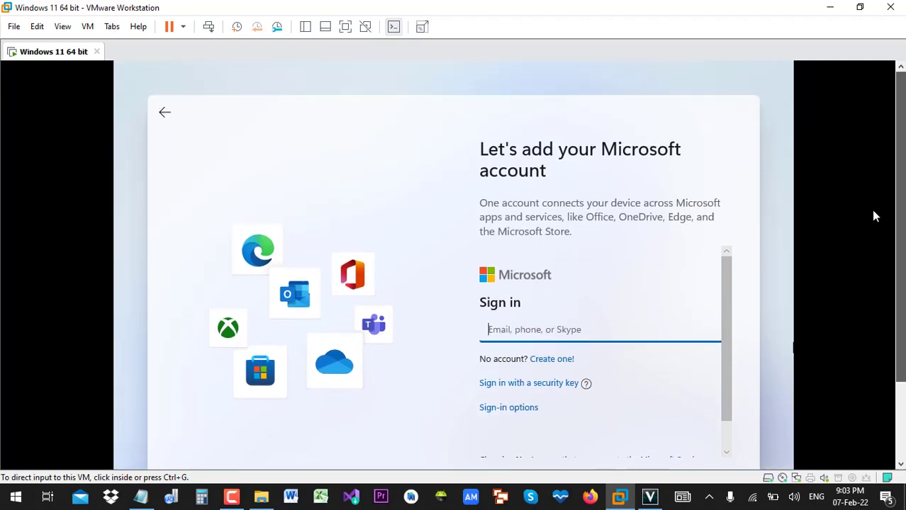
- Scroll the sign-in panel so the Microsoft account form and Next button show
click(652, 125)
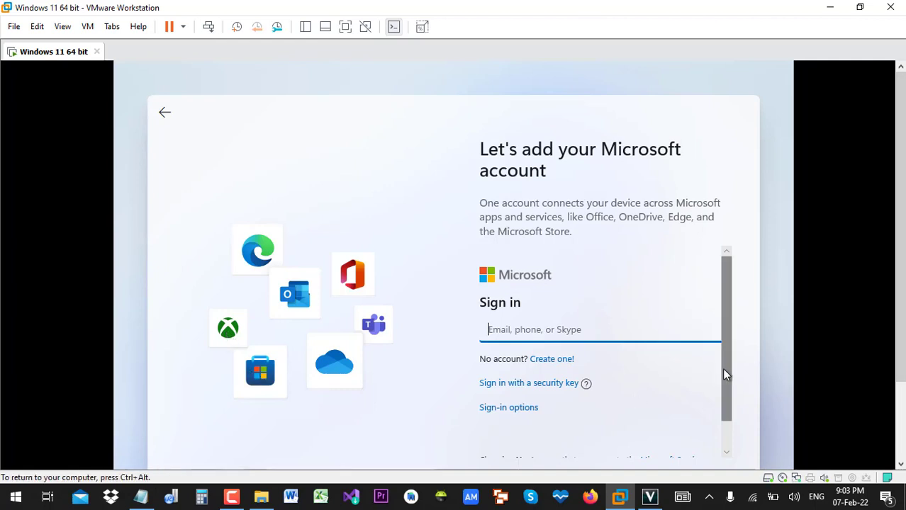
drag(723, 369, 722, 406)
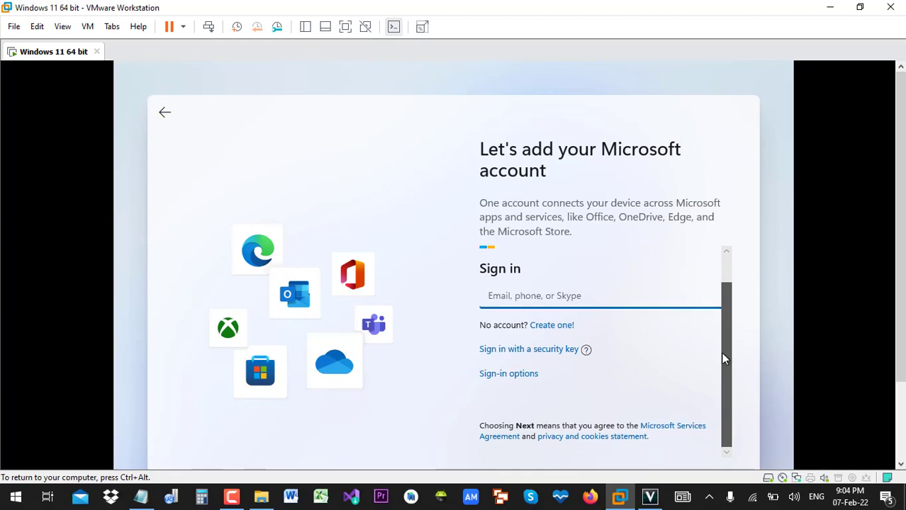
drag(723, 359, 723, 333)
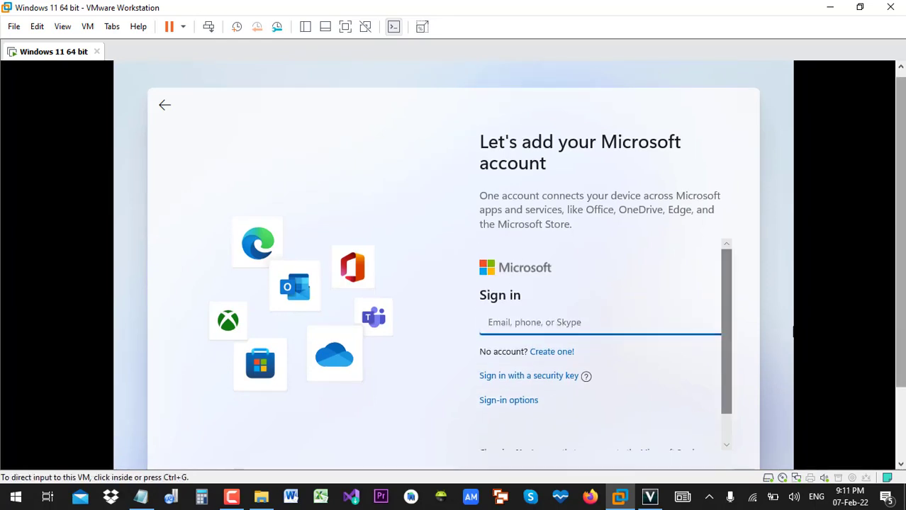
scroll(773, 330, down, 1)
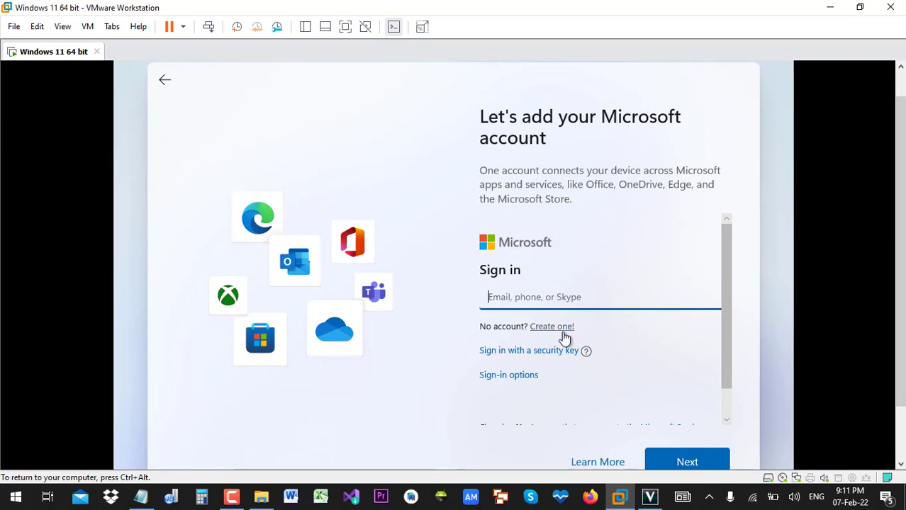
click(565, 339)
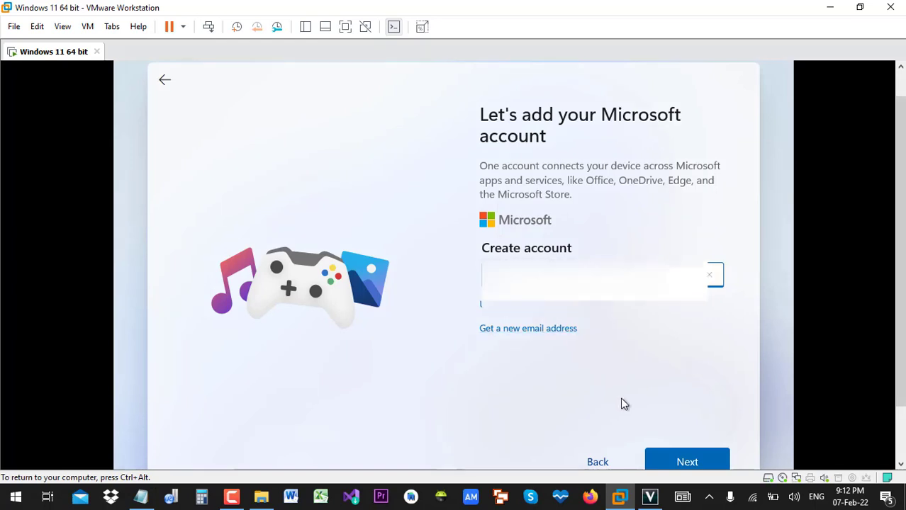
click(691, 465)
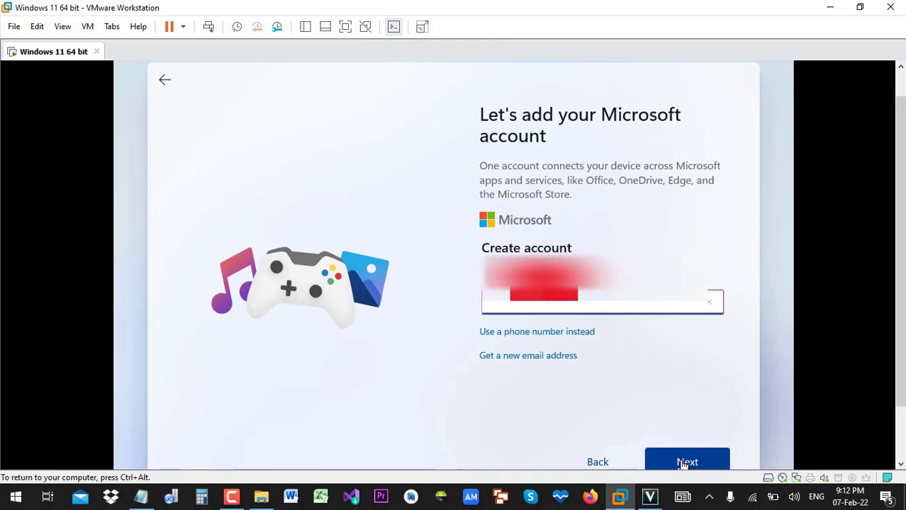
click(528, 355)
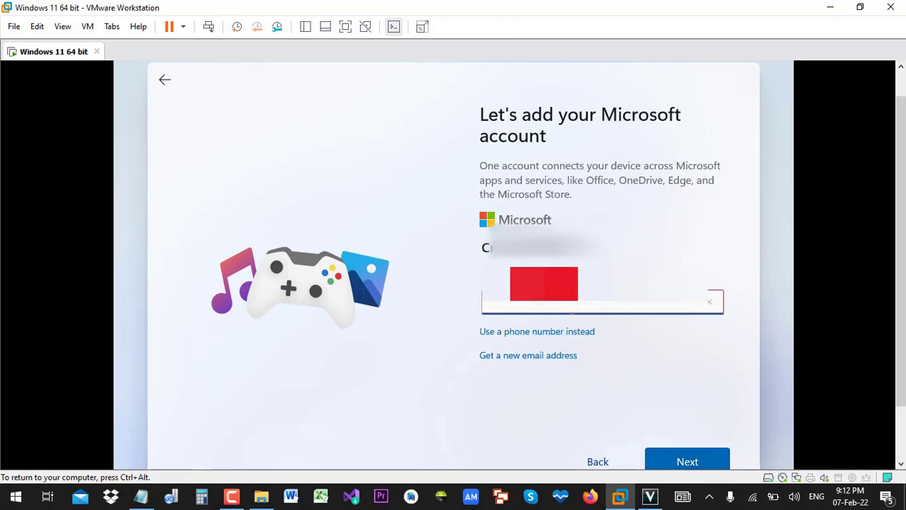
click(693, 462)
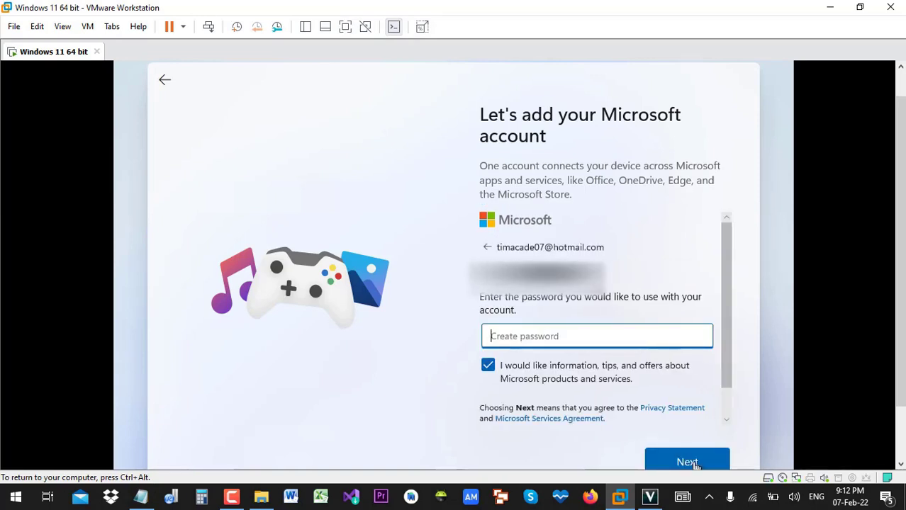
- Enter a password for the new Microsoft account and continue
text(a)
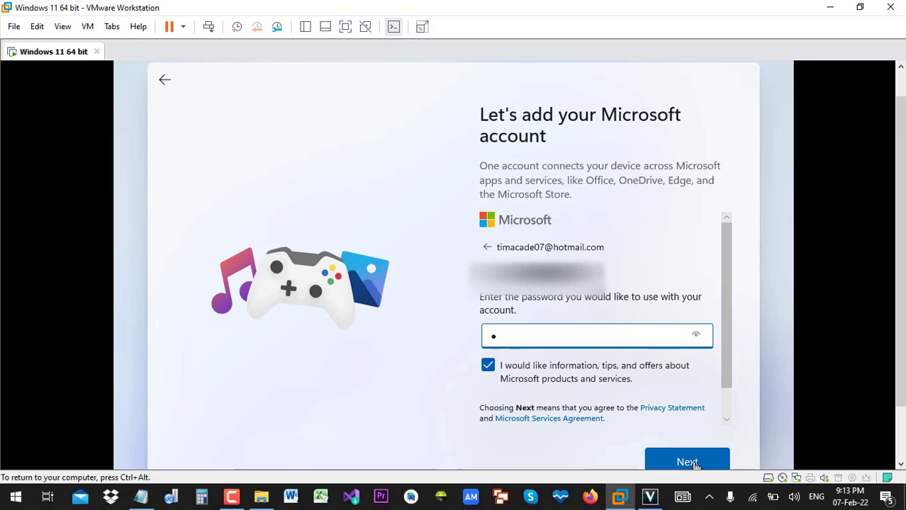
text(aaaaaaaaa)
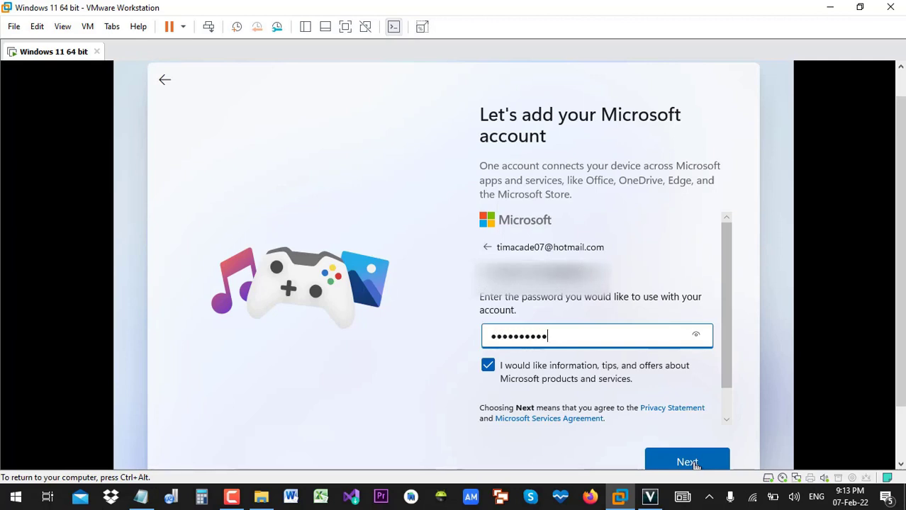
click(687, 463)
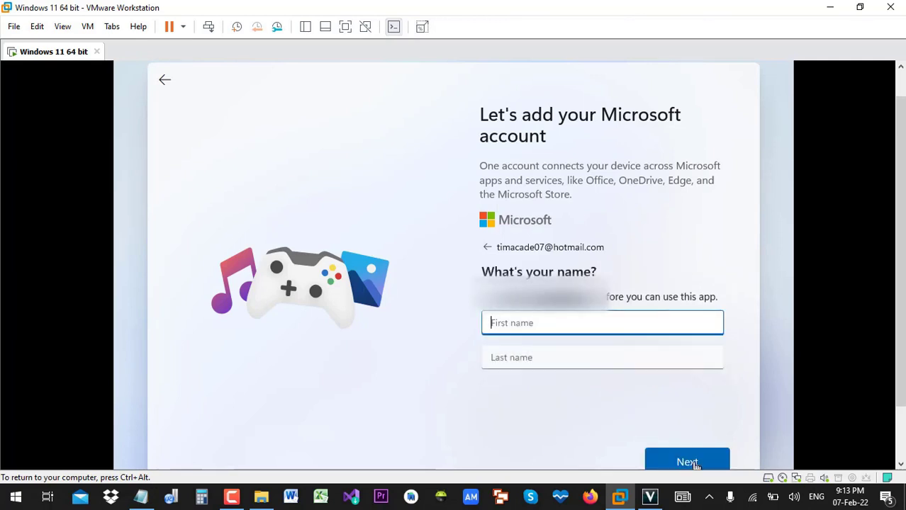
- Enter the account holder's first and last name, fixing typos, and continue
text(C)
key(BackSpace)
text(MH)
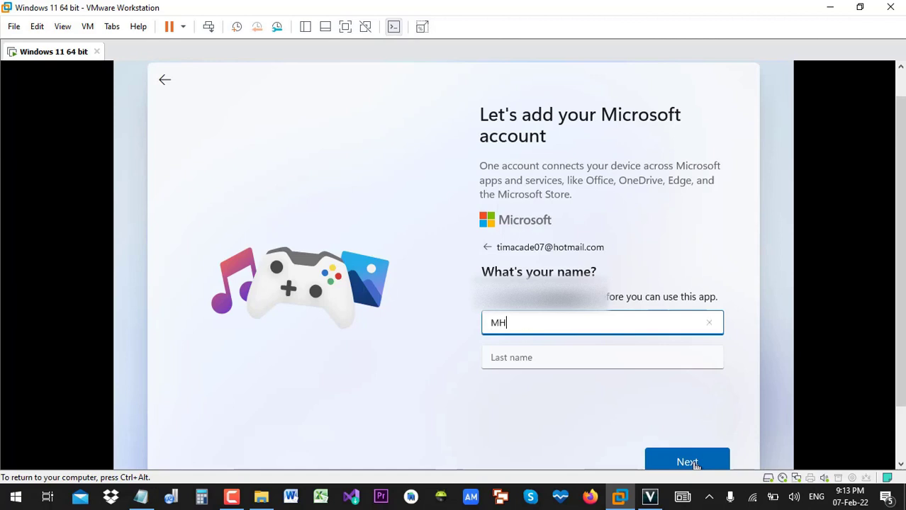
text(m)
key(BackSpace)
key(Tab)
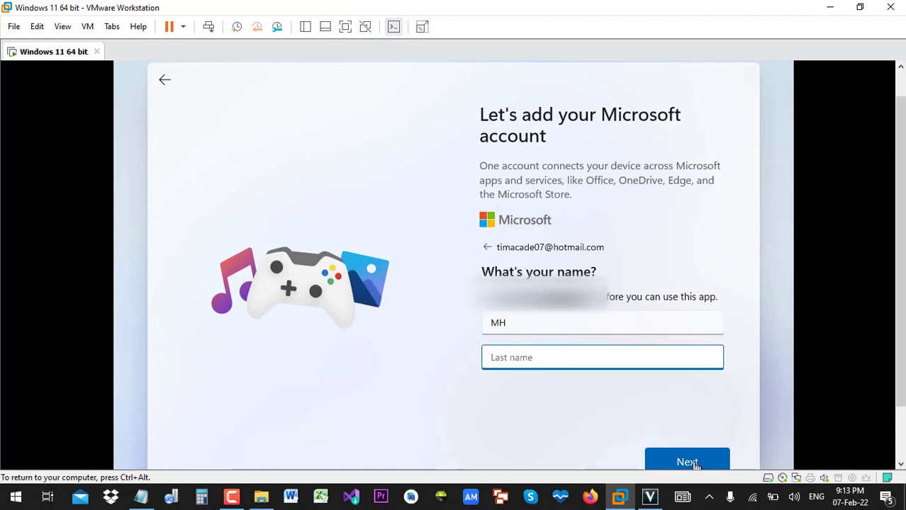
text(TECH)
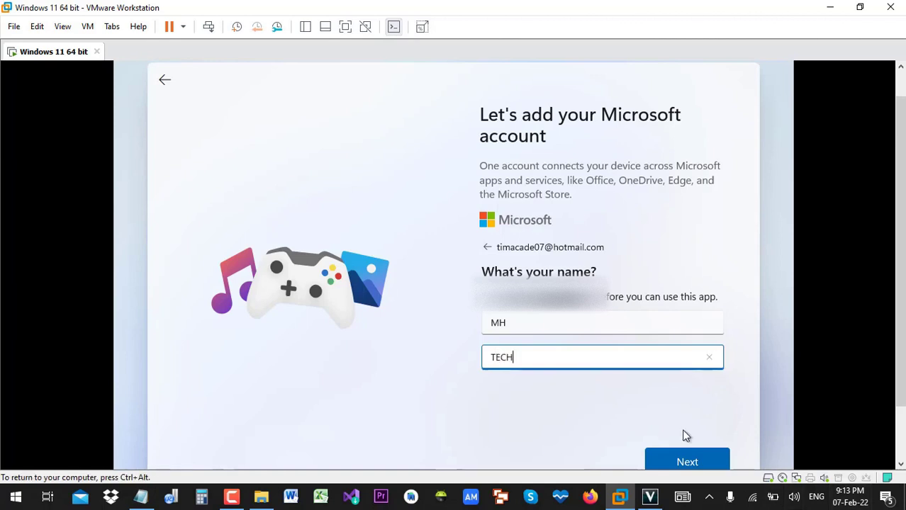
click(679, 462)
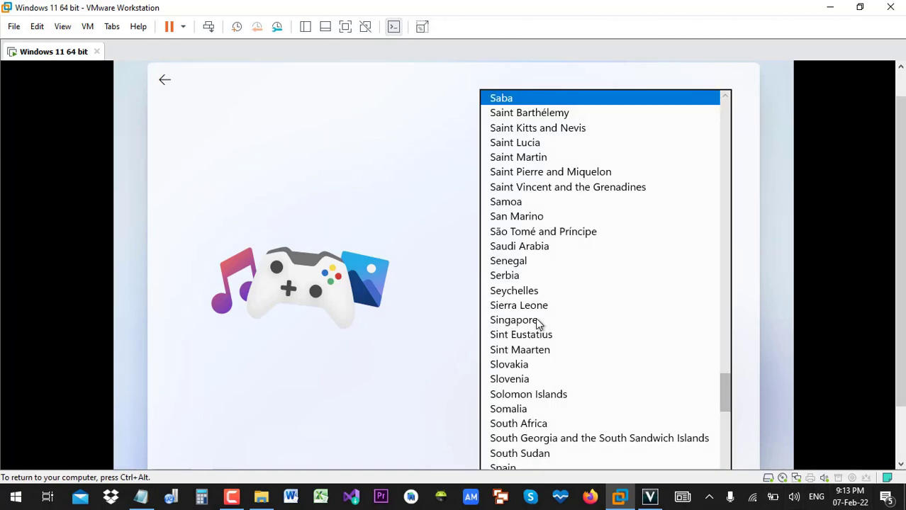
- Select Sweden as the account's country/region
key(Down)
key(Down)
key(Down)
key(Down)
key(Down)
key(Down)
key(Down)
key(Down)
key(Down)
key(Down)
key(Down)
key(Down)
key(Down)
key(Down)
key(Down)
key(Down)
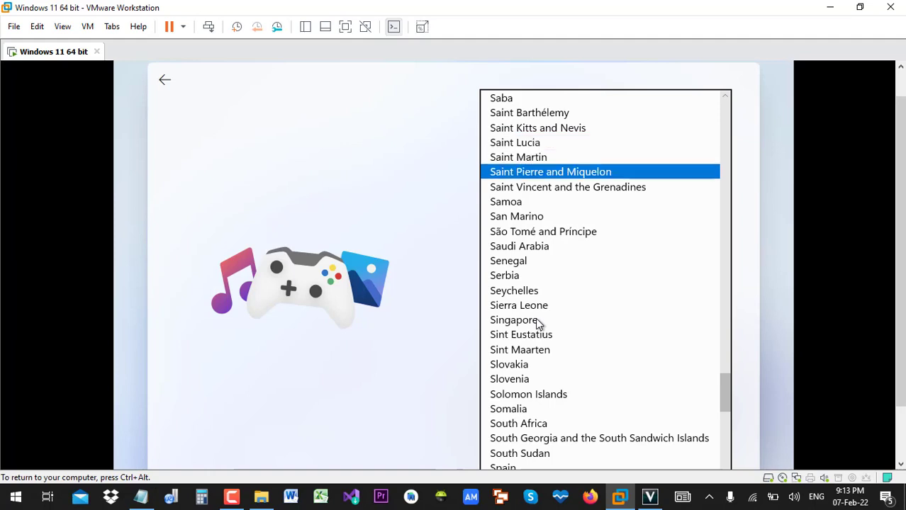
key(Down)
key(Down)
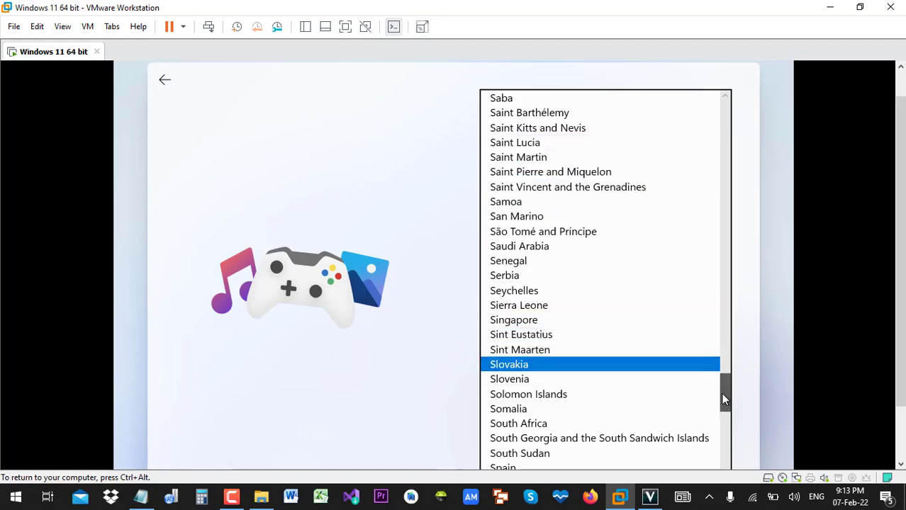
drag(723, 399, 723, 417)
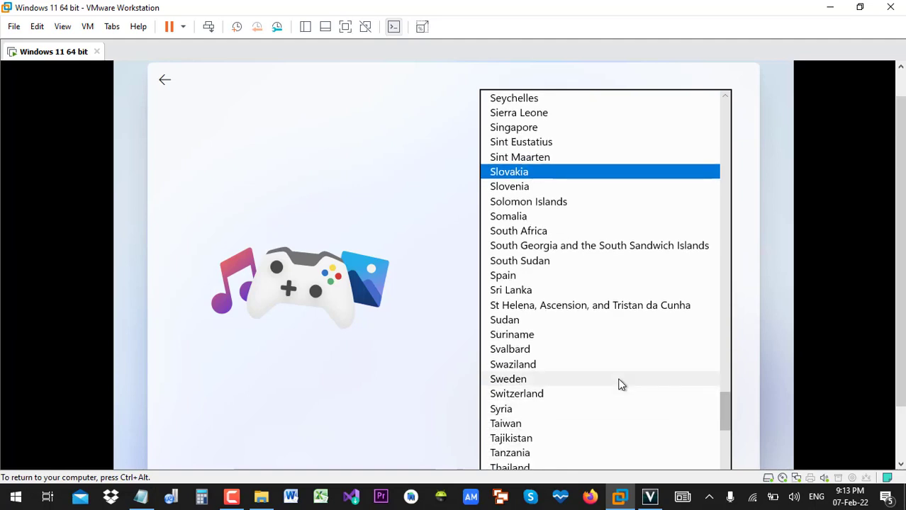
click(619, 381)
- Set the birthdate with day 1 and year 1990, then continue
click(525, 377)
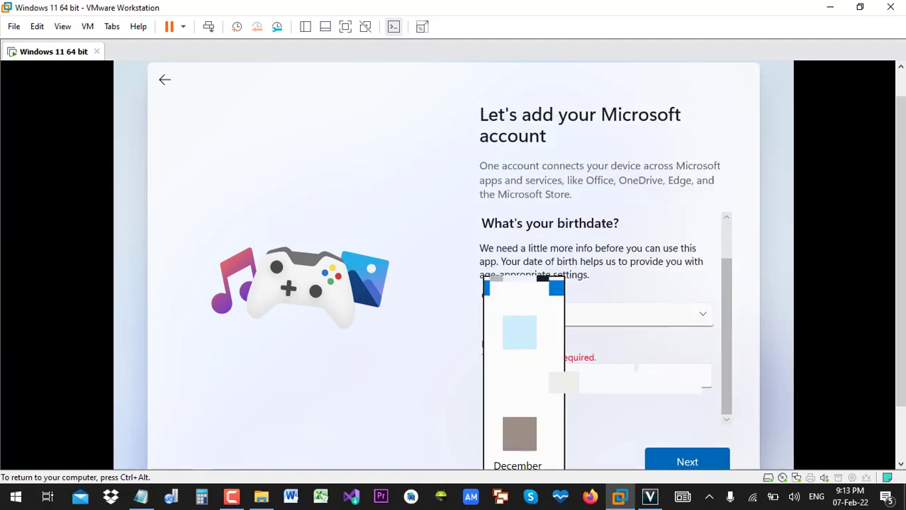
click(519, 434)
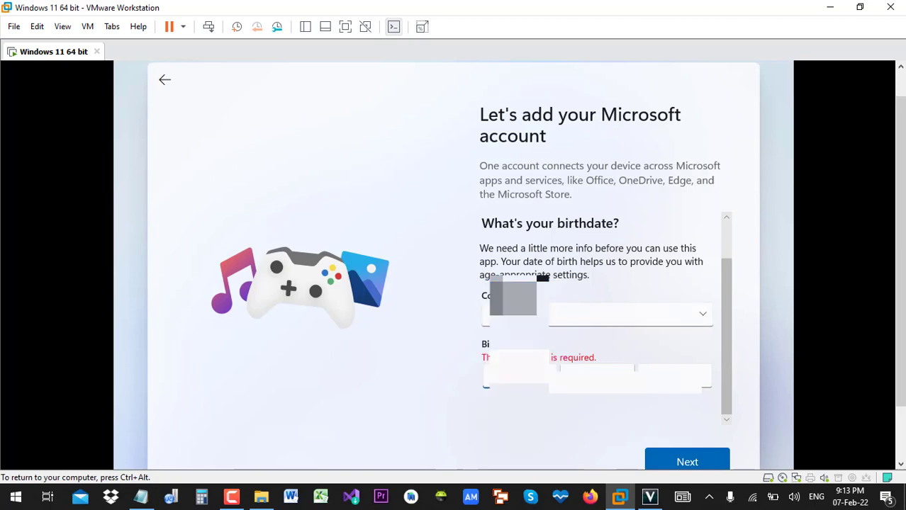
click(611, 379)
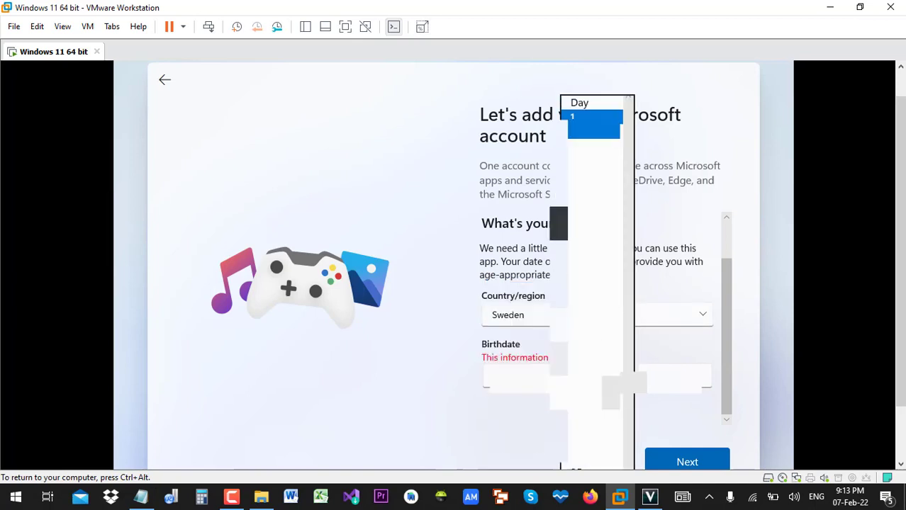
click(594, 117)
click(681, 380)
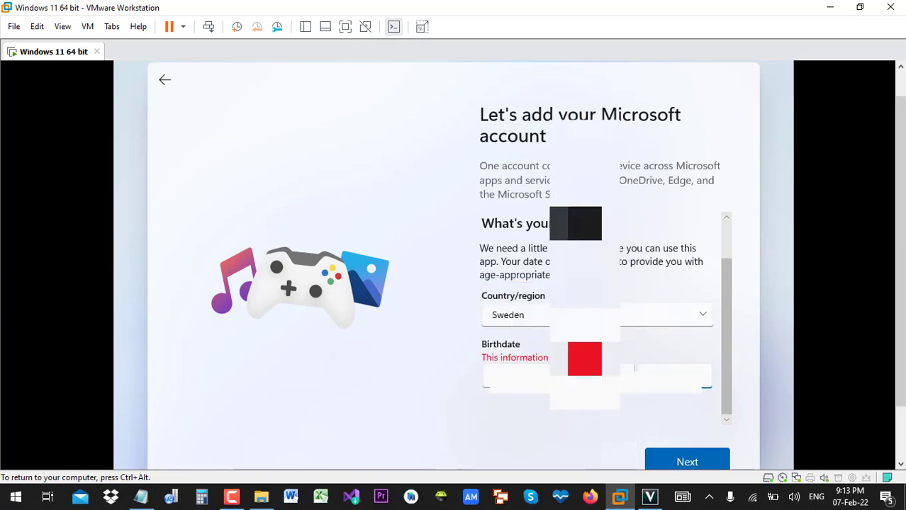
text(1990)
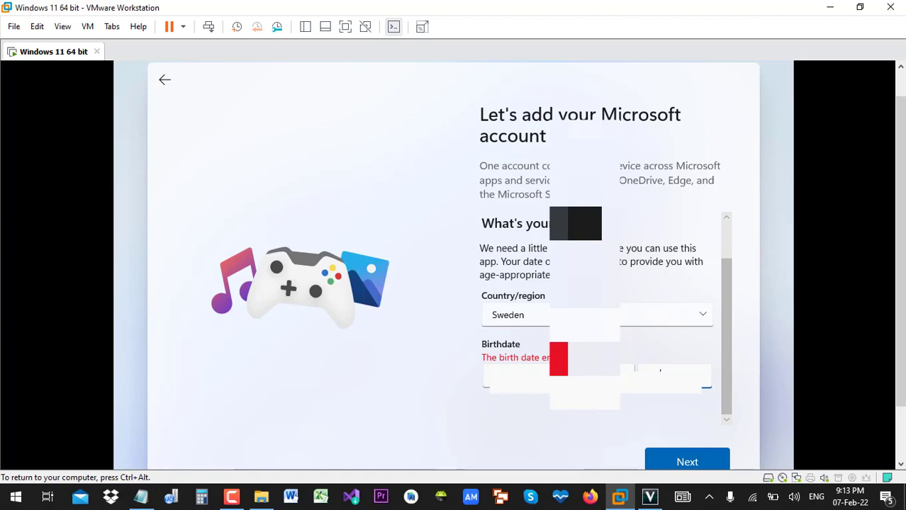
click(679, 461)
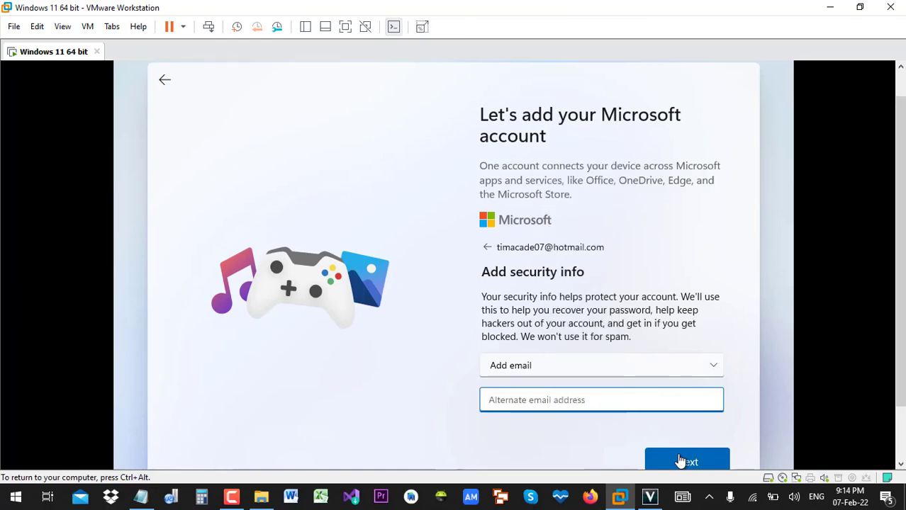
- Switch the account's security info from alternate email to phone number and open the country code list
click(679, 462)
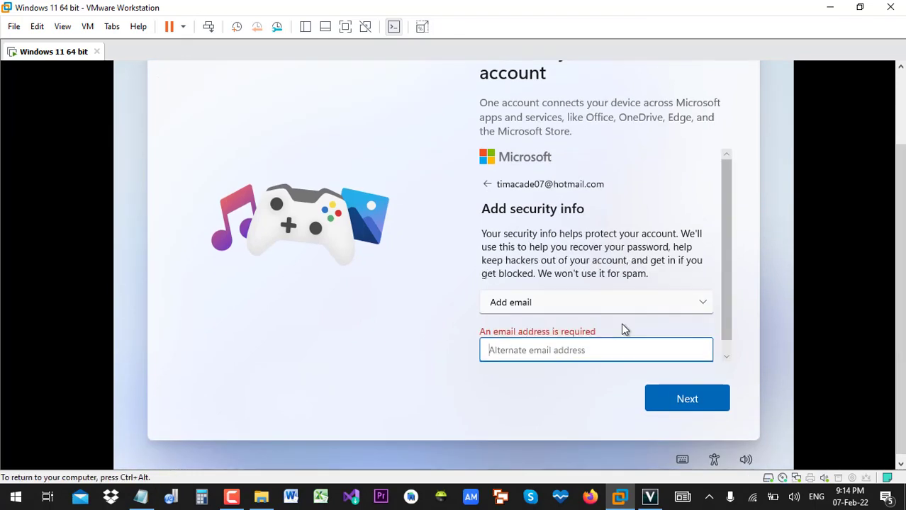
click(603, 302)
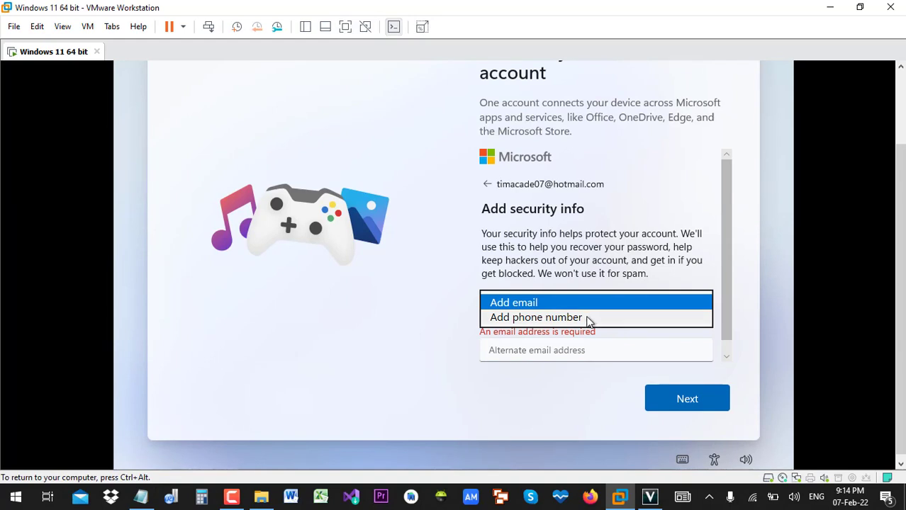
click(587, 319)
click(532, 350)
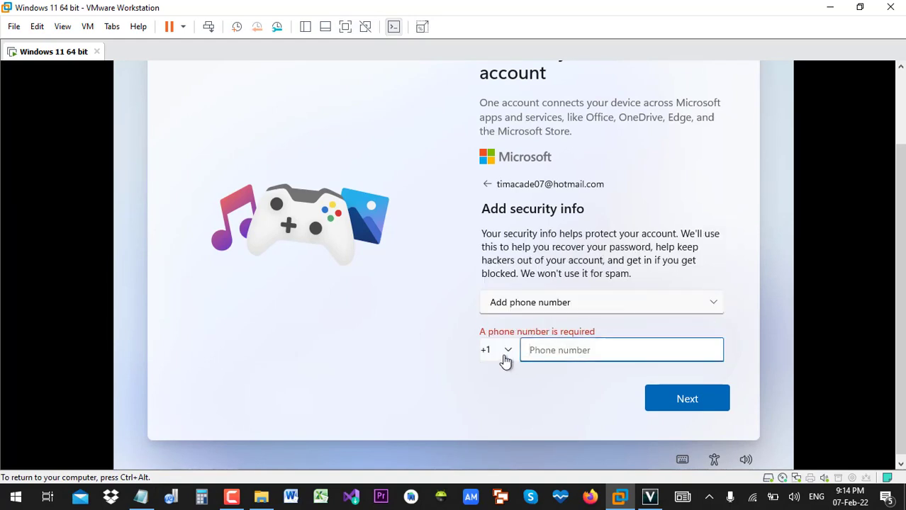
click(502, 359)
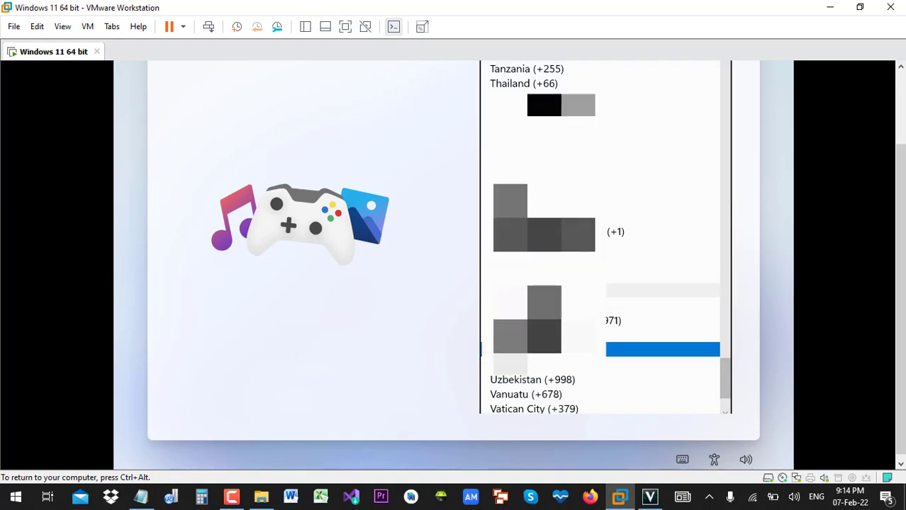
scroll(603, 238, up, 3)
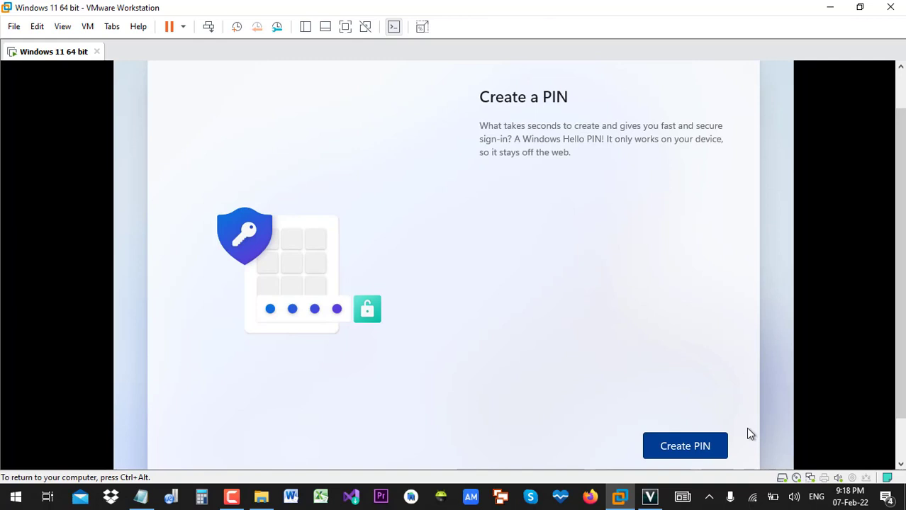
- Choose Create PIN and bring keyboard focus into the VM for the Set up a PIN dialog
drag(900, 328, 900, 345)
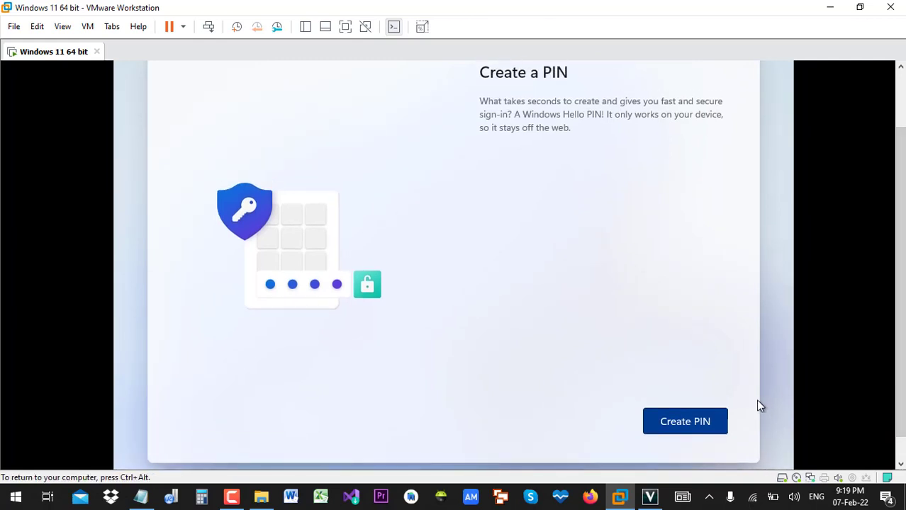
click(706, 421)
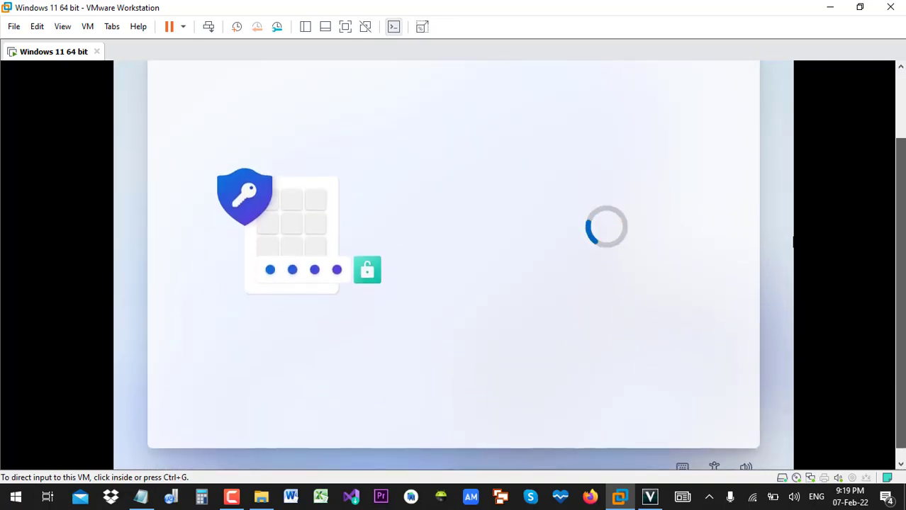
click(767, 368)
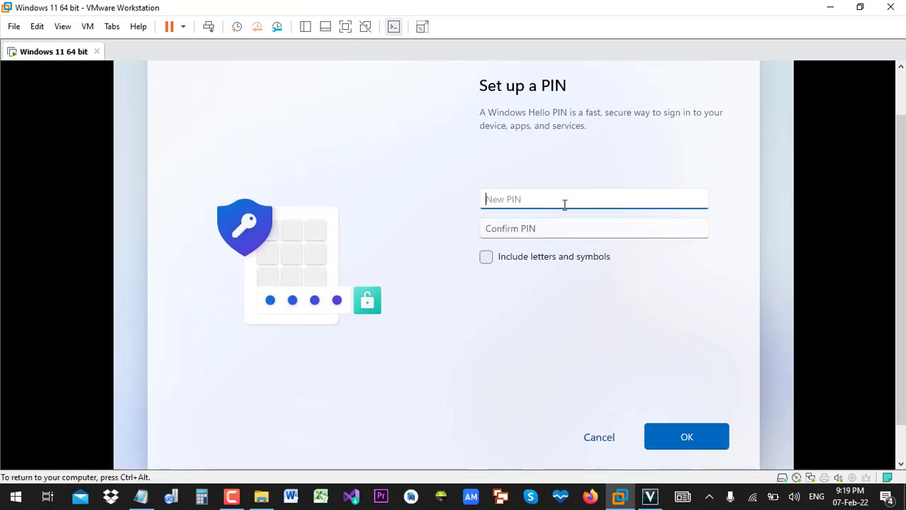
- Try three-digit and then four-digit PINs in New and Confirm PIN, which setup rejects
text(123)
key(Tab)
text(123)
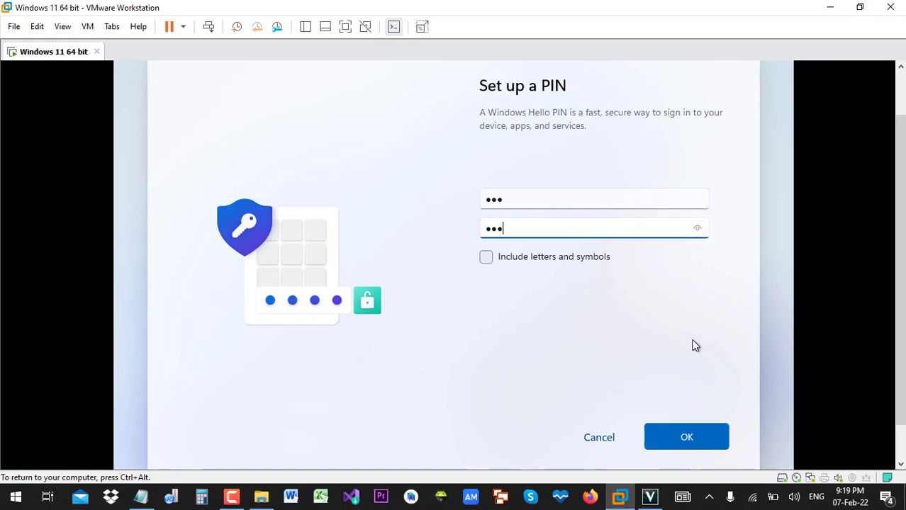
click(676, 429)
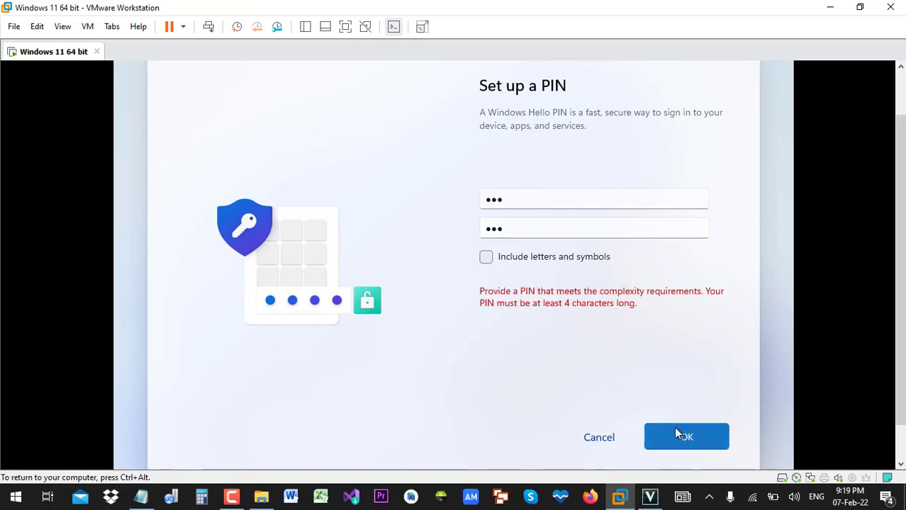
double_click(520, 202)
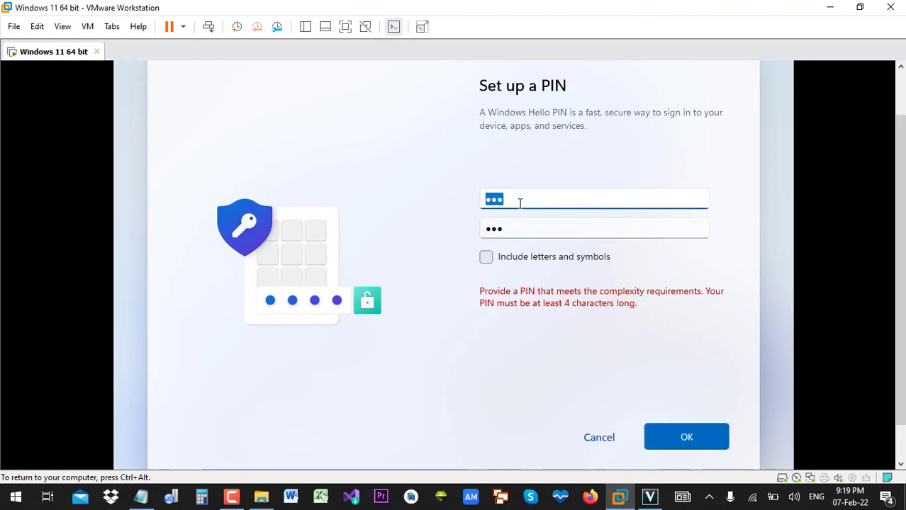
key(BackSpace)
key(BackSpace)
key(BackSpace)
key(Tab)
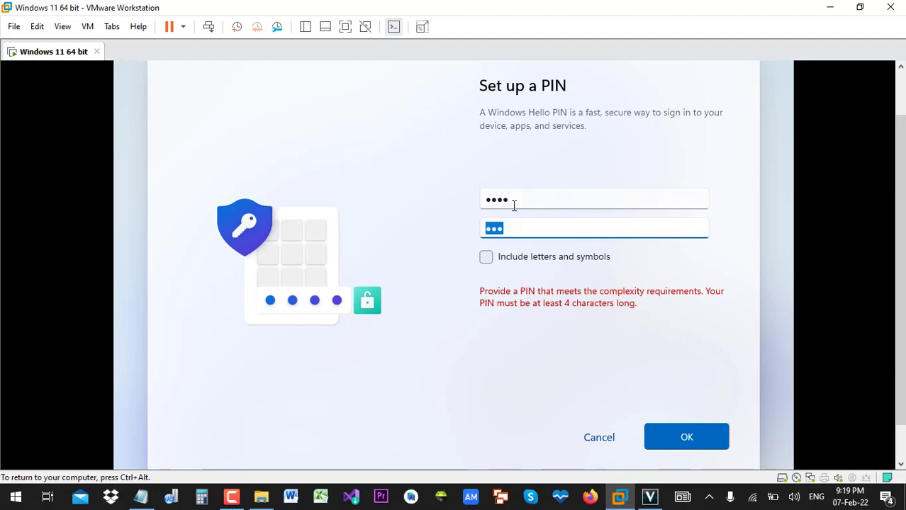
click(696, 444)
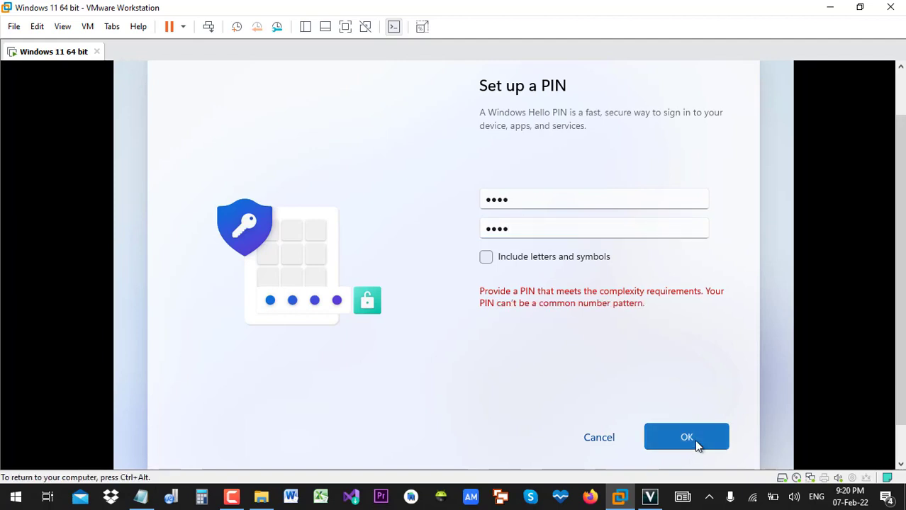
- Enter and confirm a six-digit non-pattern PIN and submit it
click(533, 200)
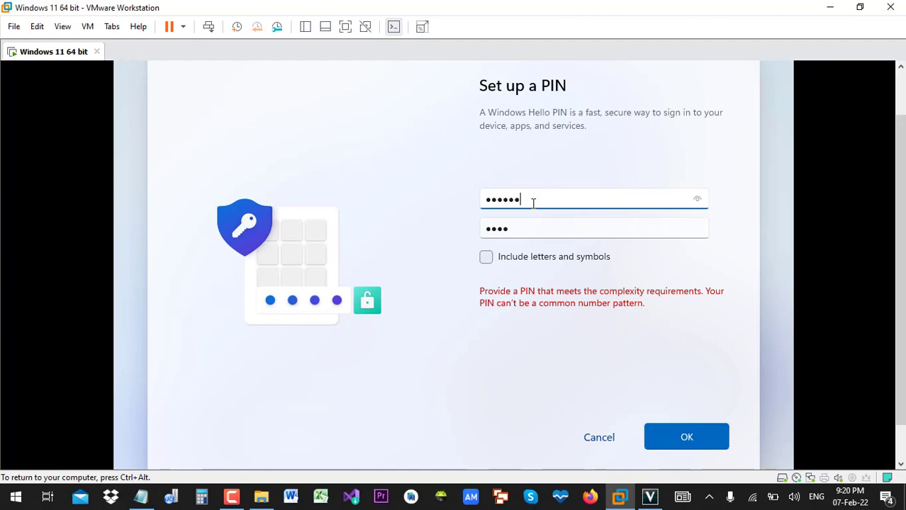
key(Tab)
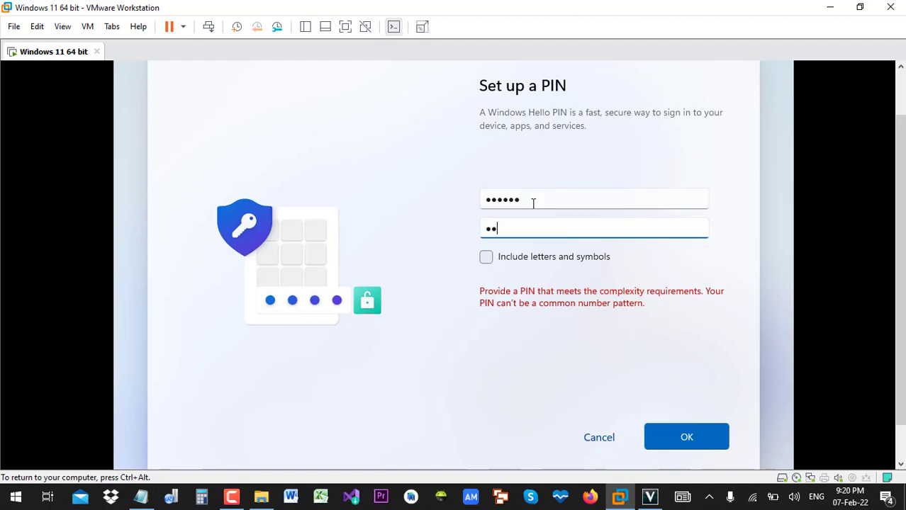
click(685, 445)
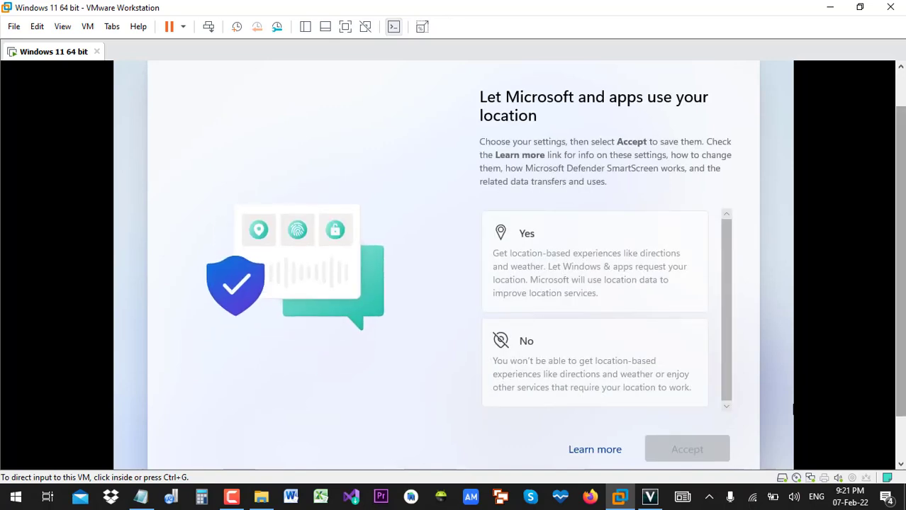
- Decline location access and Find my device, accepting each choice
drag(900, 333, 900, 353)
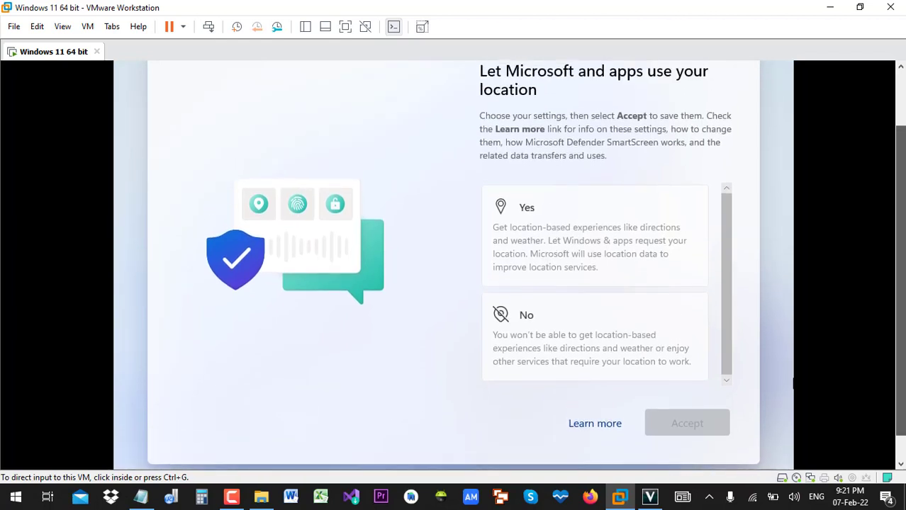
click(718, 272)
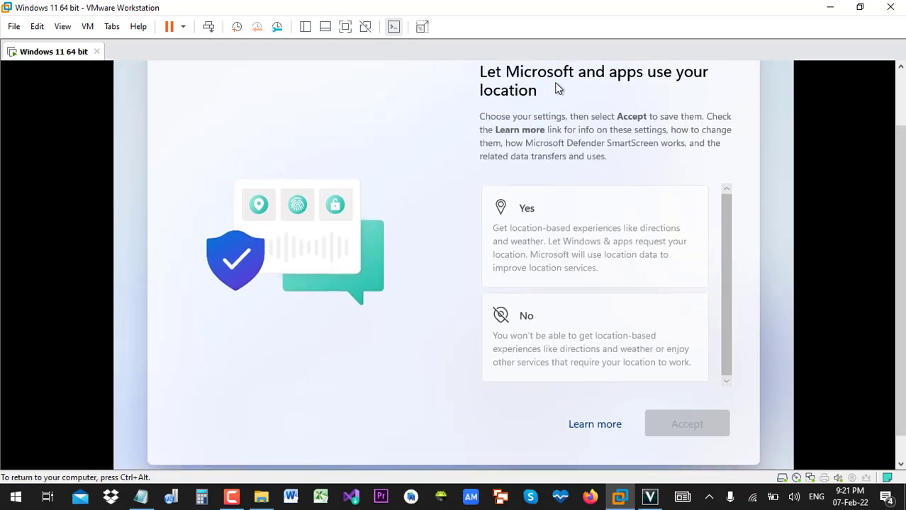
click(552, 327)
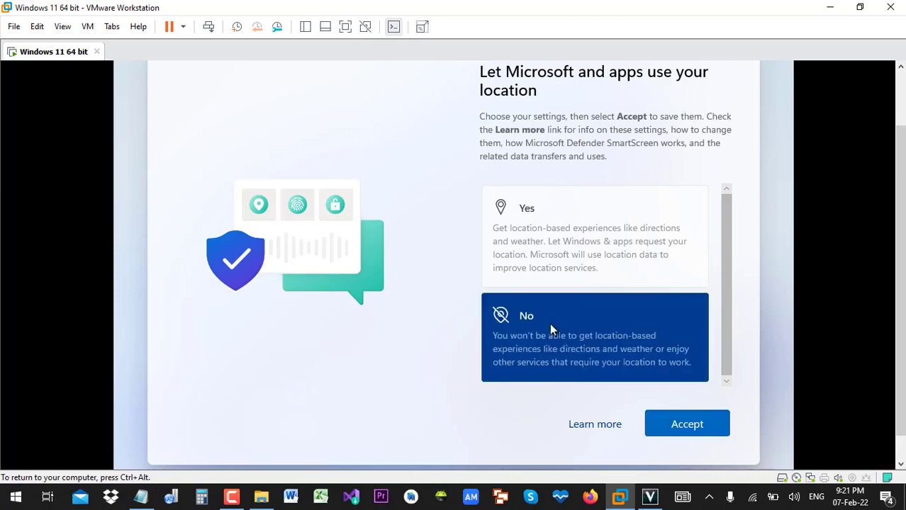
click(683, 432)
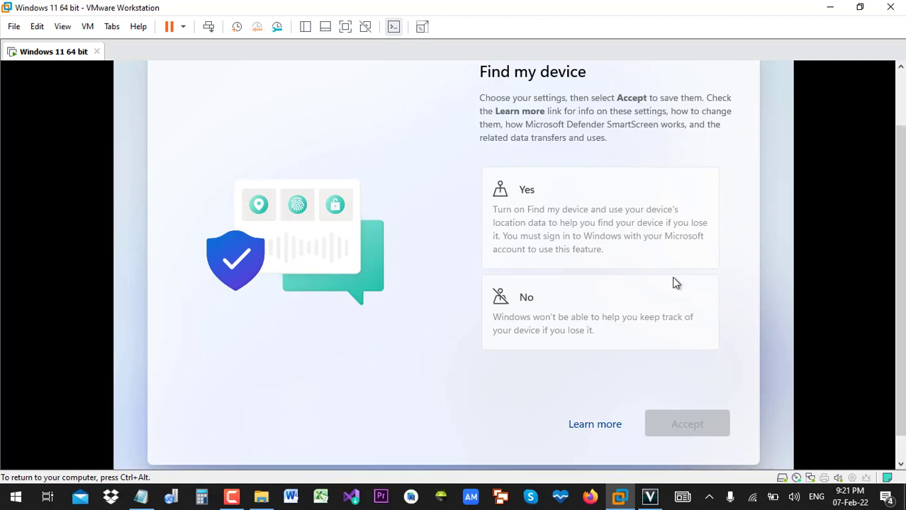
click(641, 298)
click(707, 433)
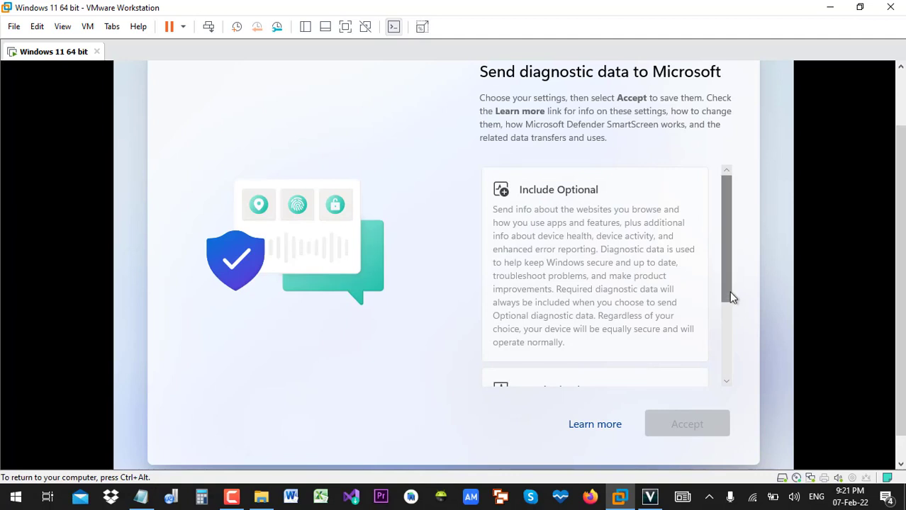
- Send only required diagnostic data and accept
drag(727, 290, 699, 268)
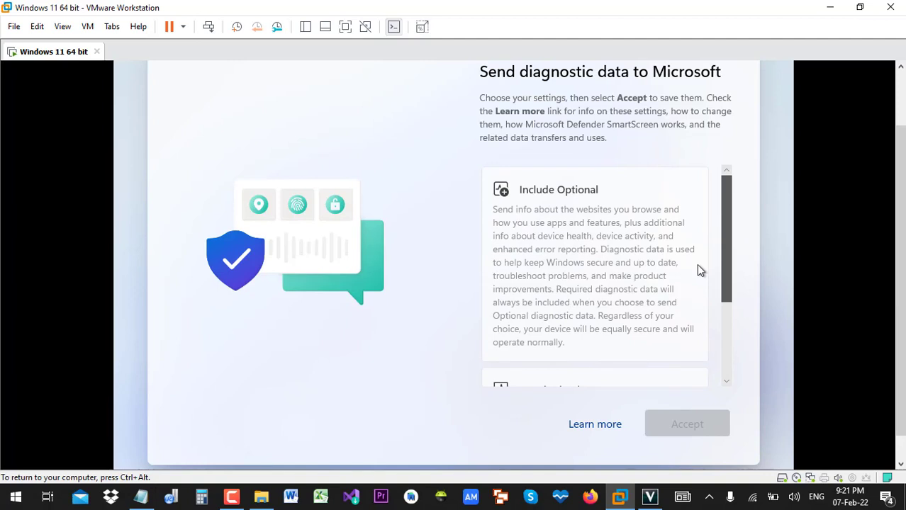
scroll(704, 292, down, 2)
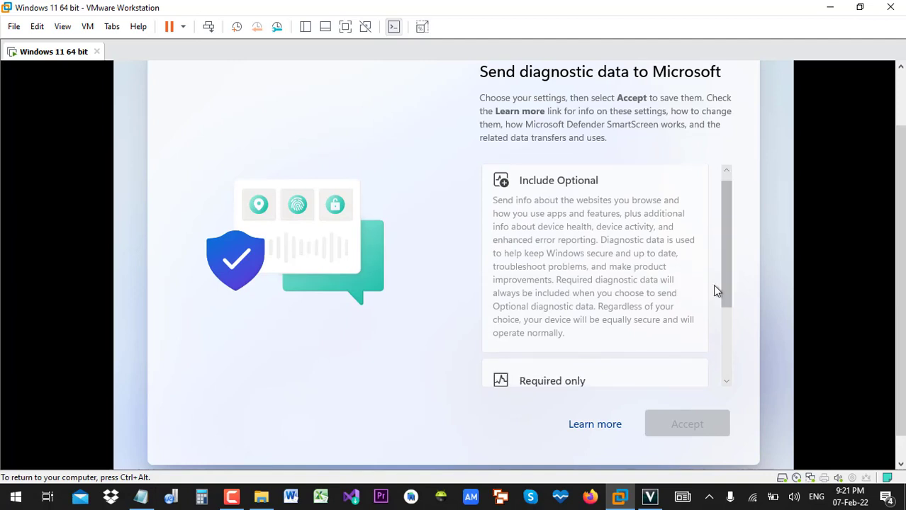
scroll(726, 319, down, 3)
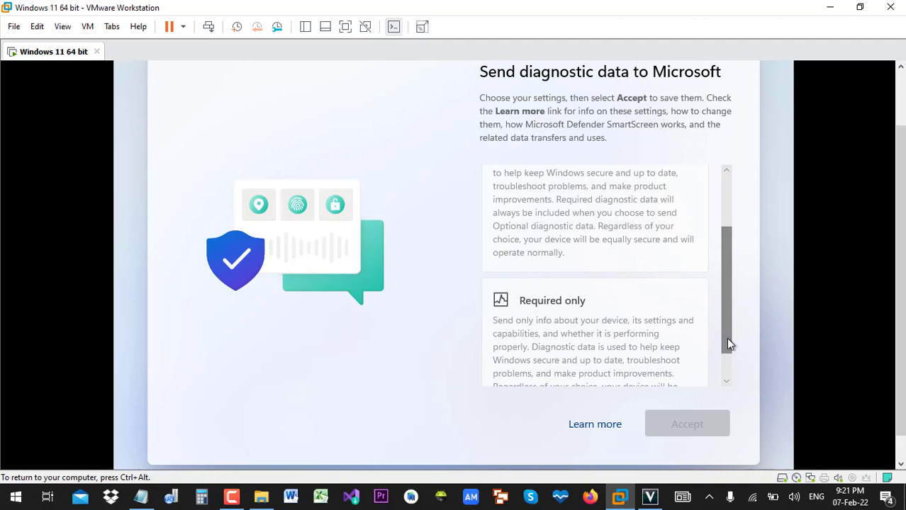
click(641, 352)
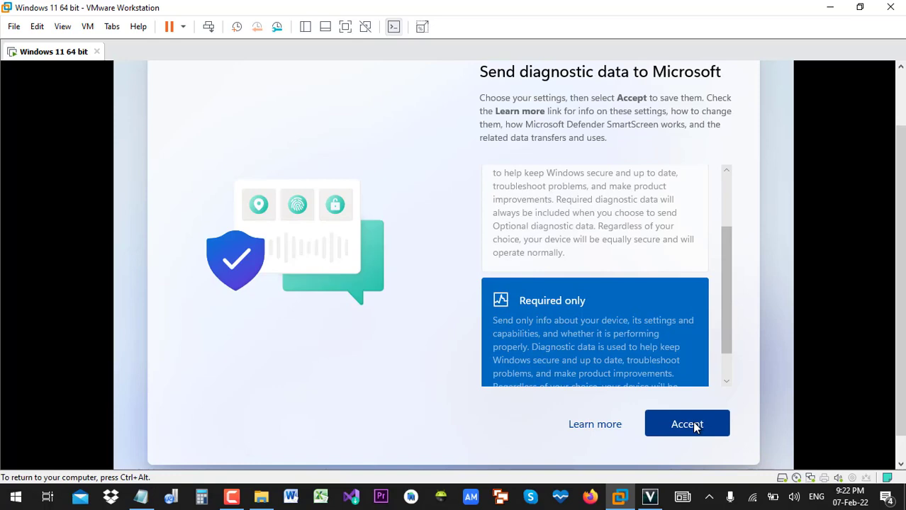
click(695, 426)
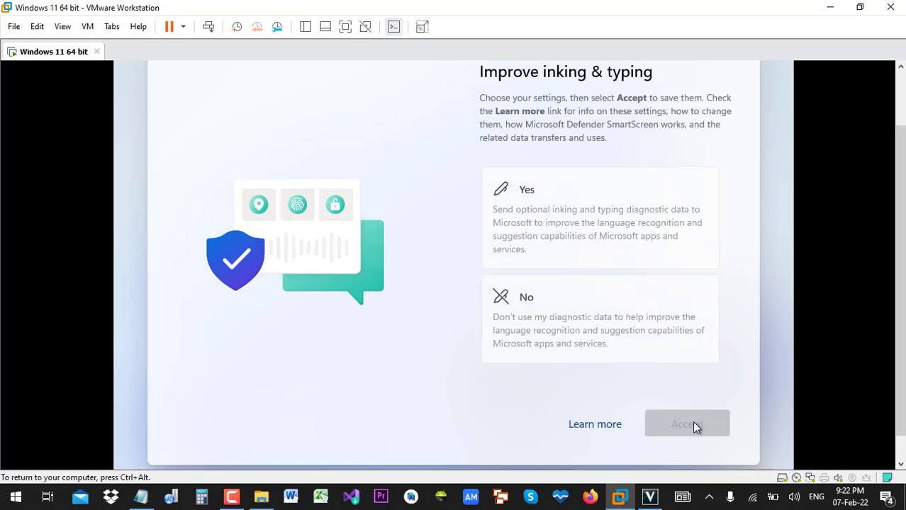
- Decline inking and typing, tailored experiences and advertising ID, accepting each page
click(588, 320)
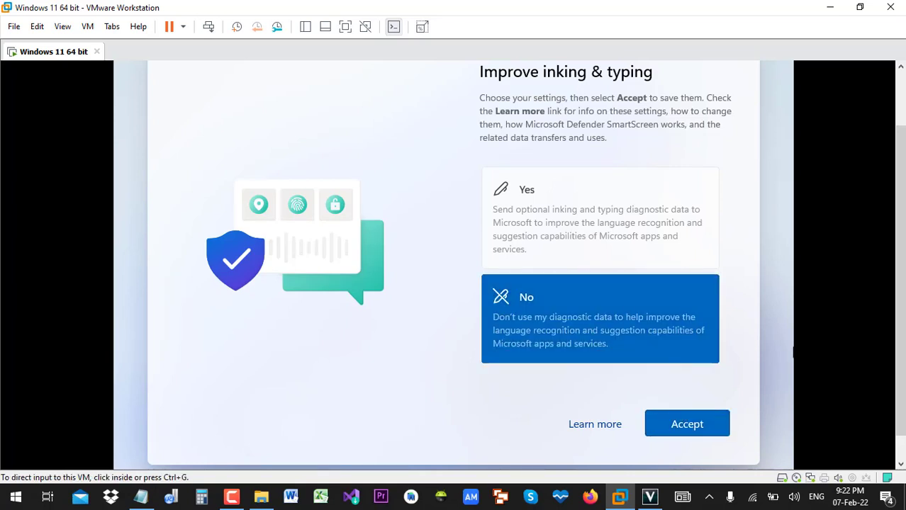
drag(900, 354, 900, 337)
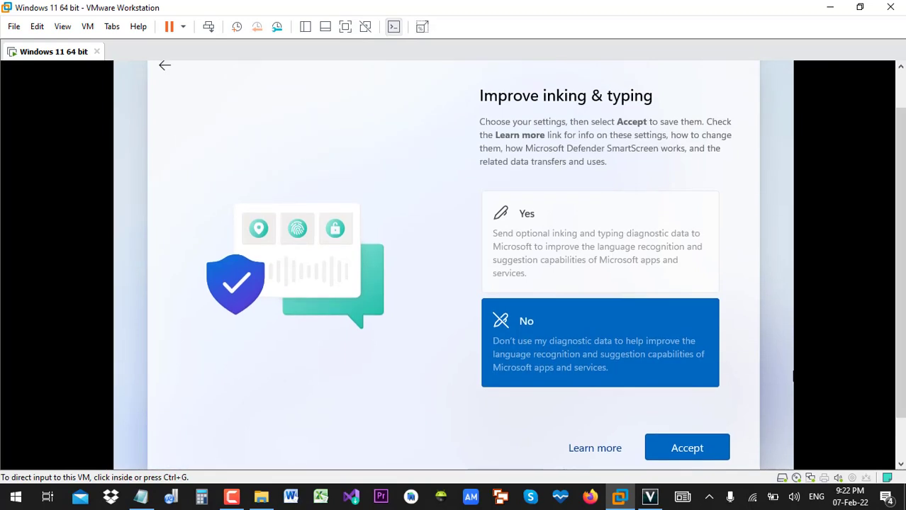
click(711, 458)
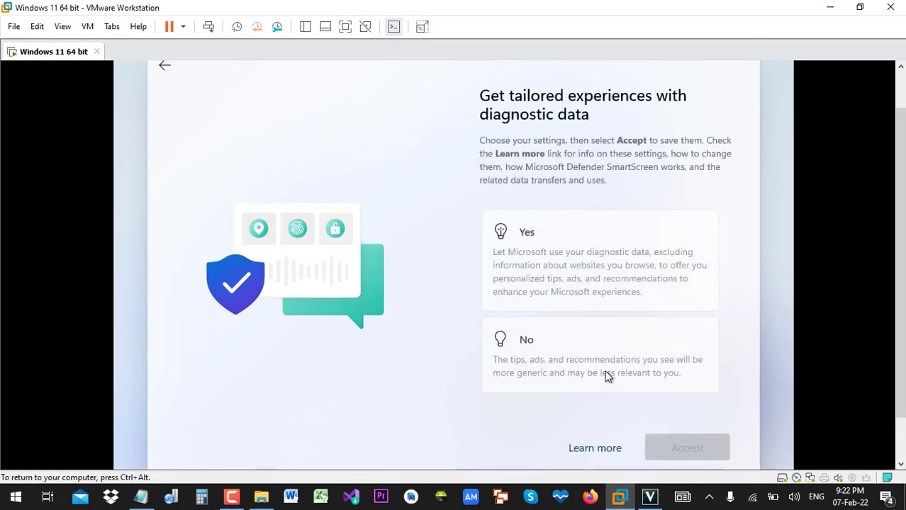
click(606, 375)
click(685, 451)
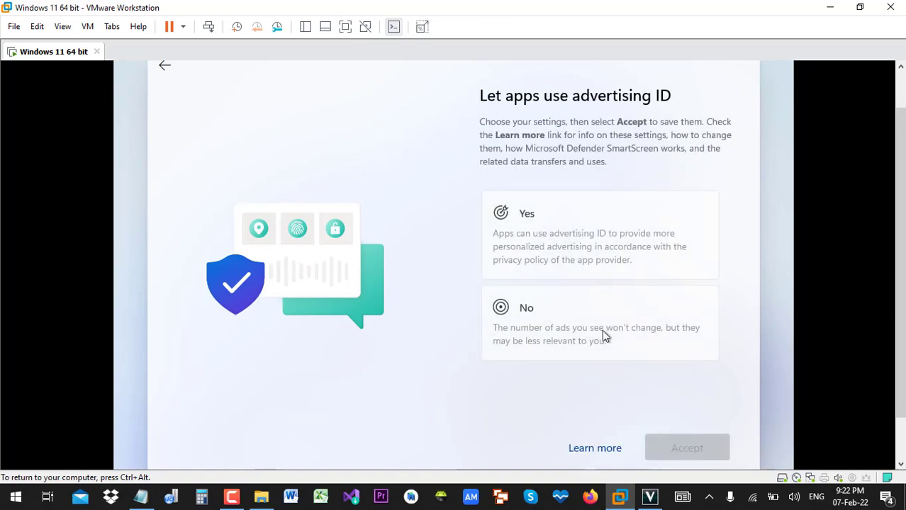
click(590, 323)
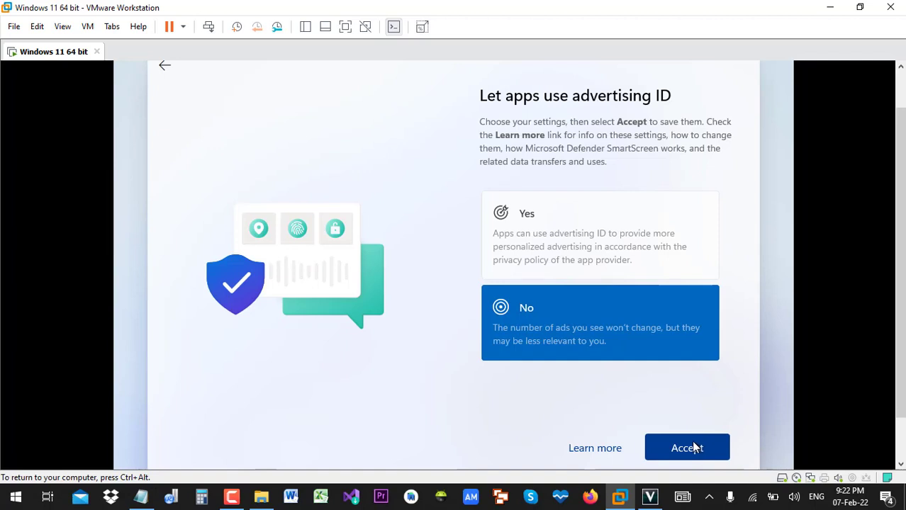
click(694, 447)
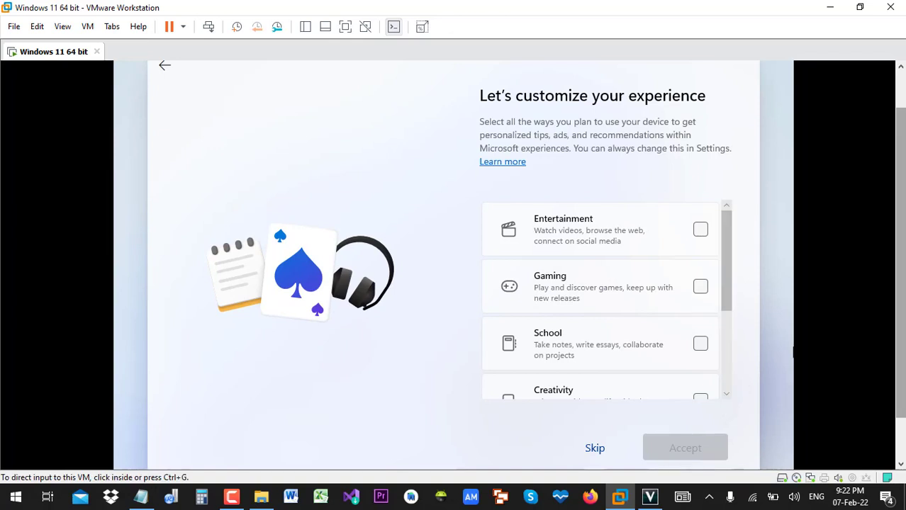
- Skip the device-usage choices on the Customize your device page
scroll(454, 265, down, 2)
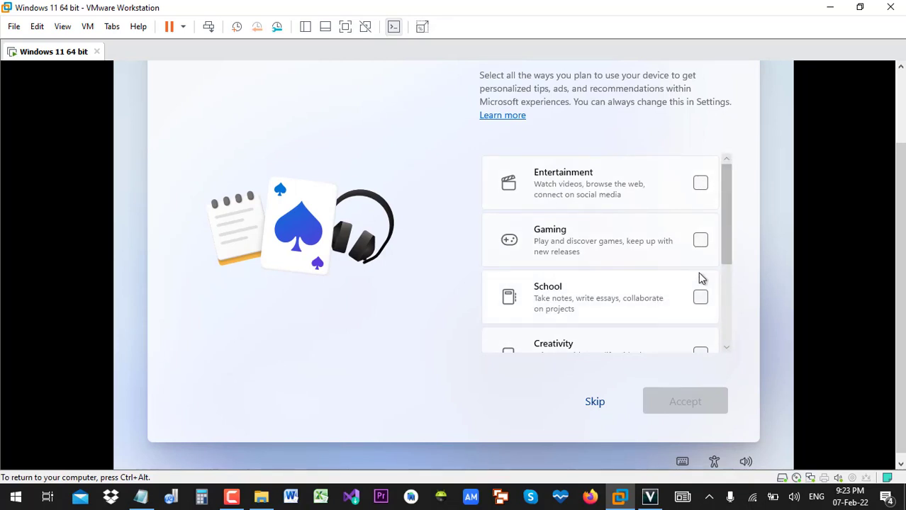
drag(723, 229, 729, 319)
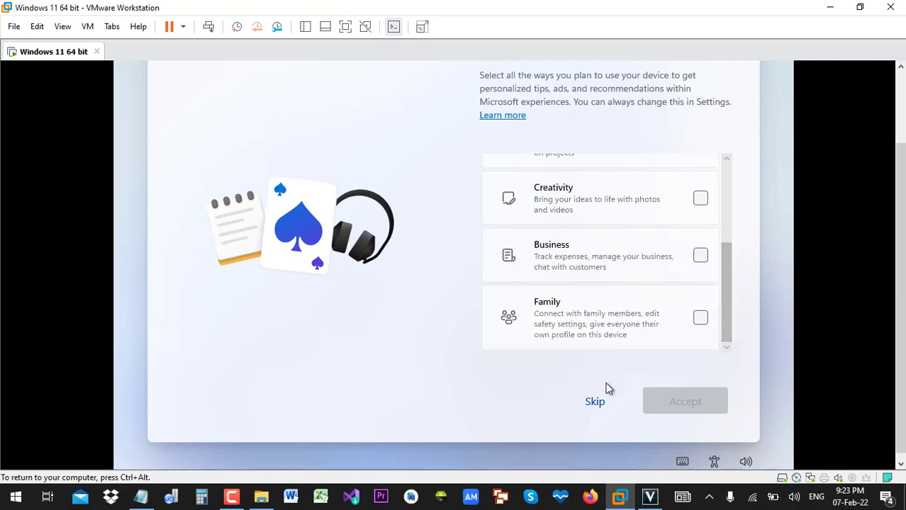
click(594, 402)
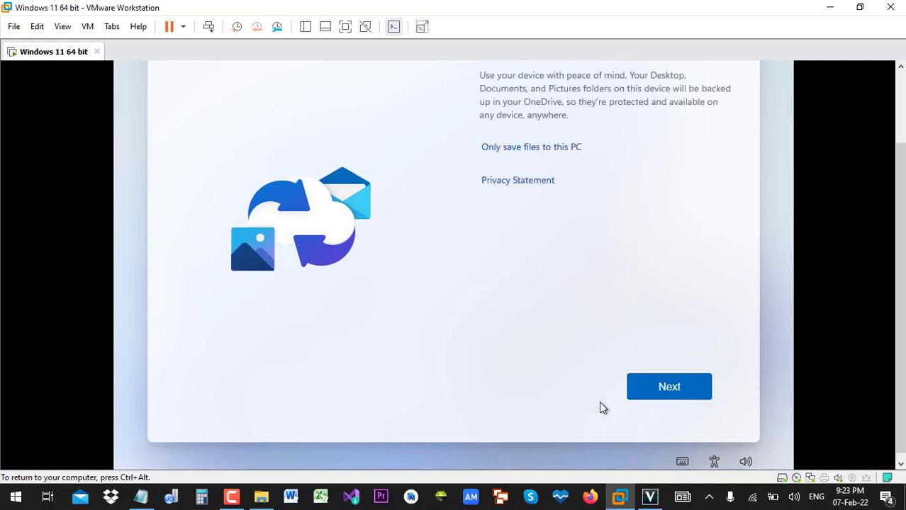
- Choose 'Only save files to this PC' instead of OneDrive backup
key(ctrl+alt)
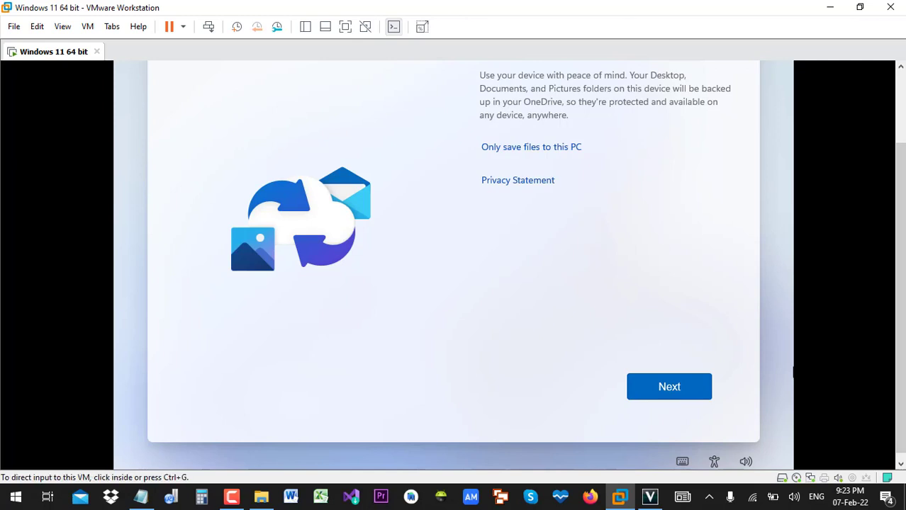
scroll(900, 283, up, 2)
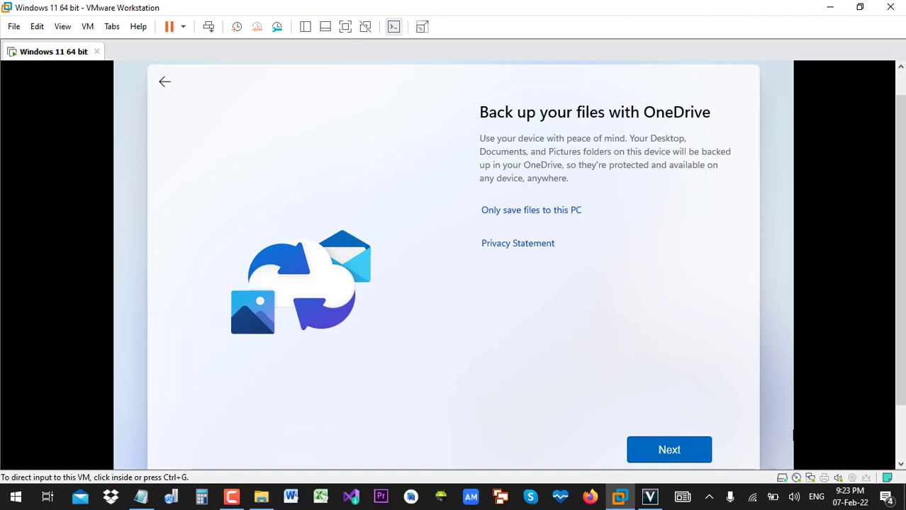
click(696, 154)
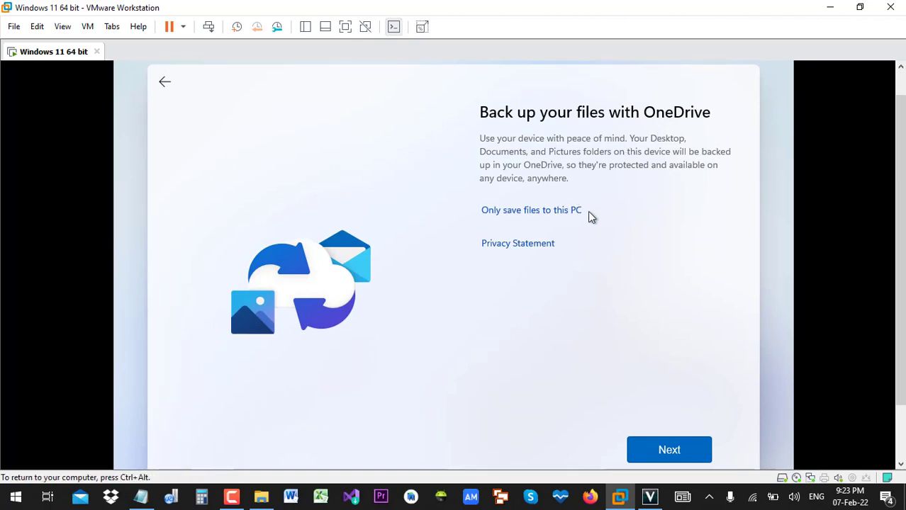
click(547, 213)
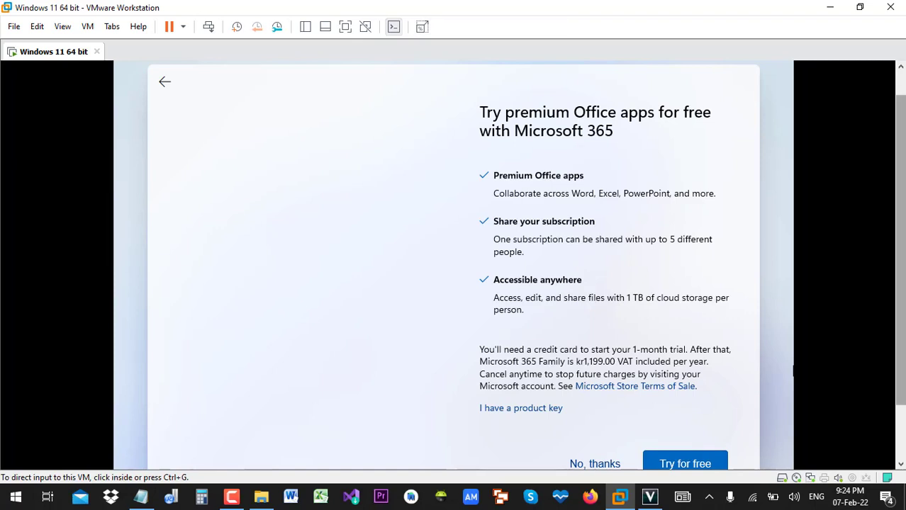
- Choose 'No, thanks' on the Microsoft 365 trial offer and confirm declining it
scroll(666, 399, down, 1)
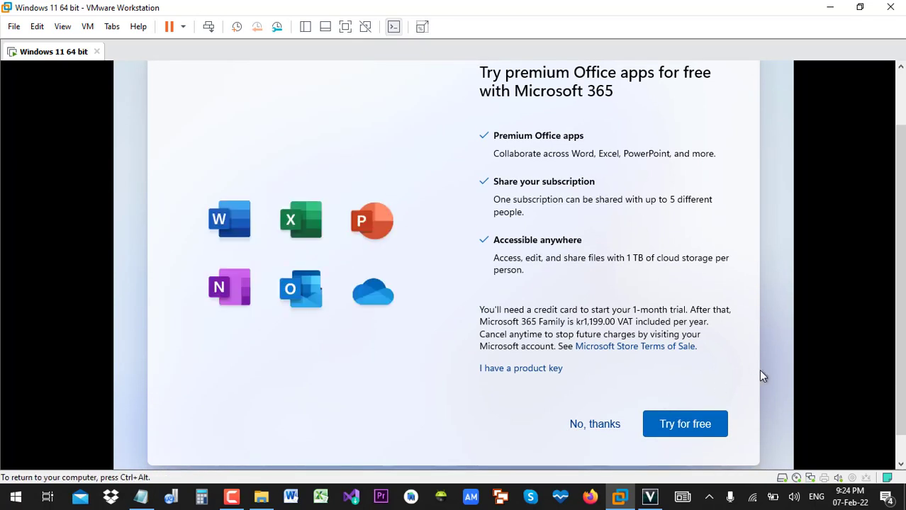
click(617, 424)
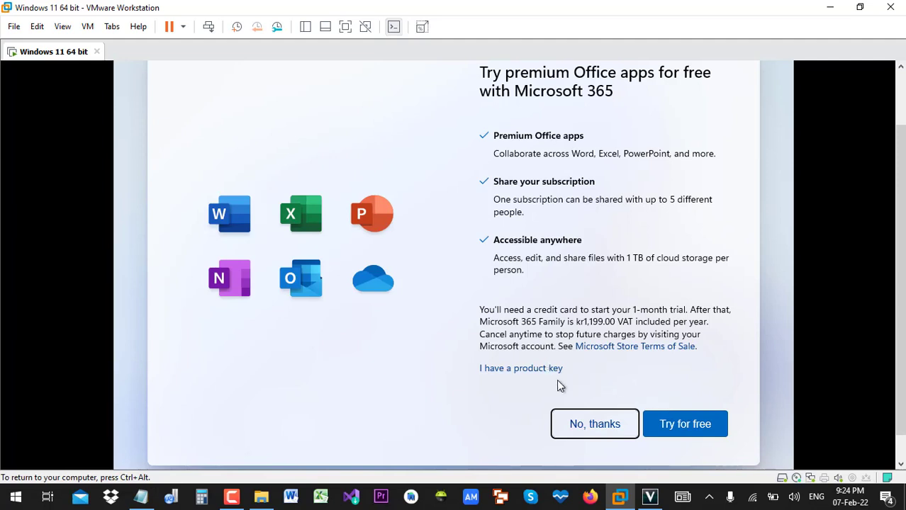
click(587, 425)
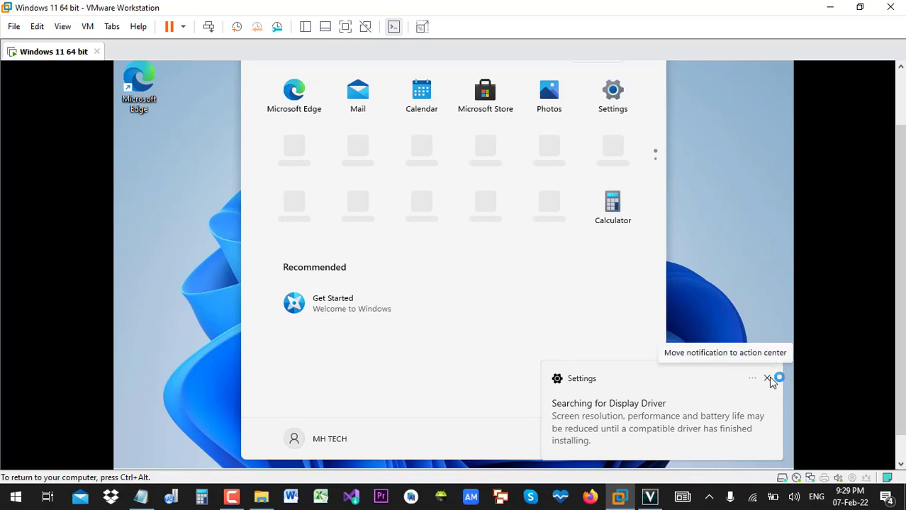
- Dismiss the display-driver notification in the guest
click(768, 379)
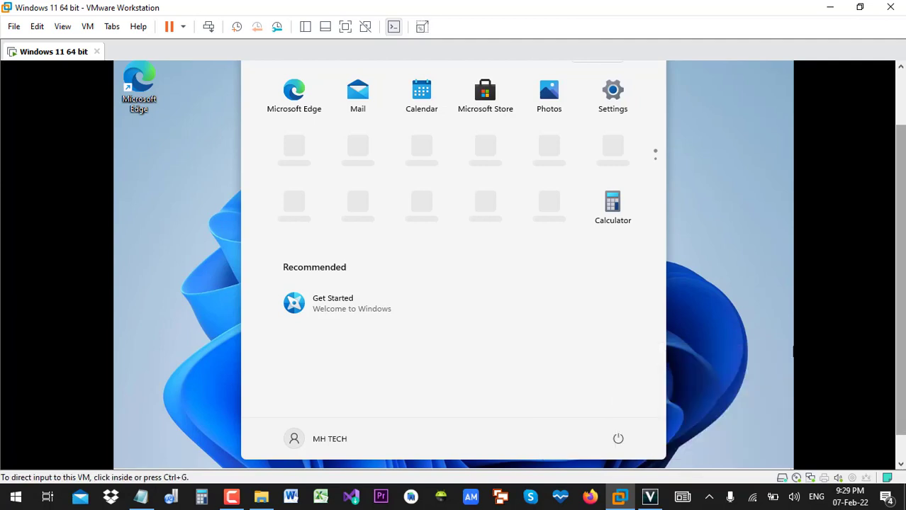
drag(900, 319, 900, 397)
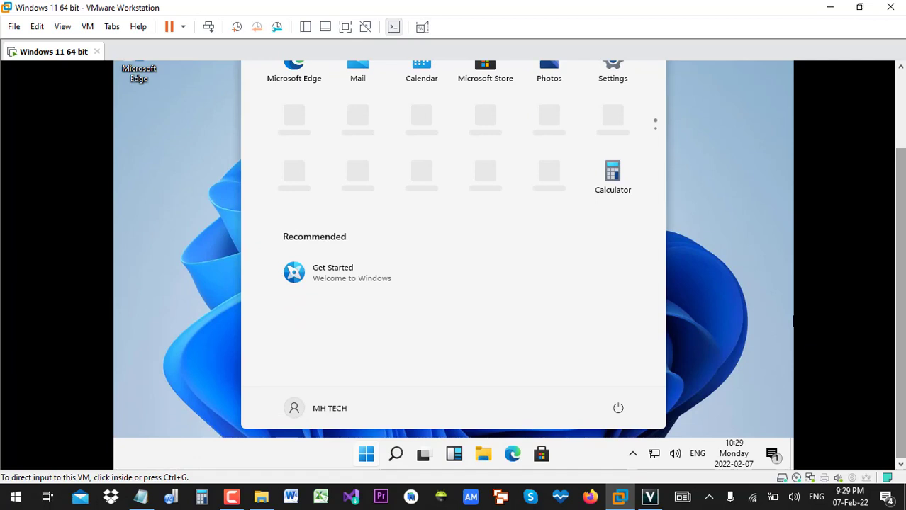
drag(900, 386, 900, 309)
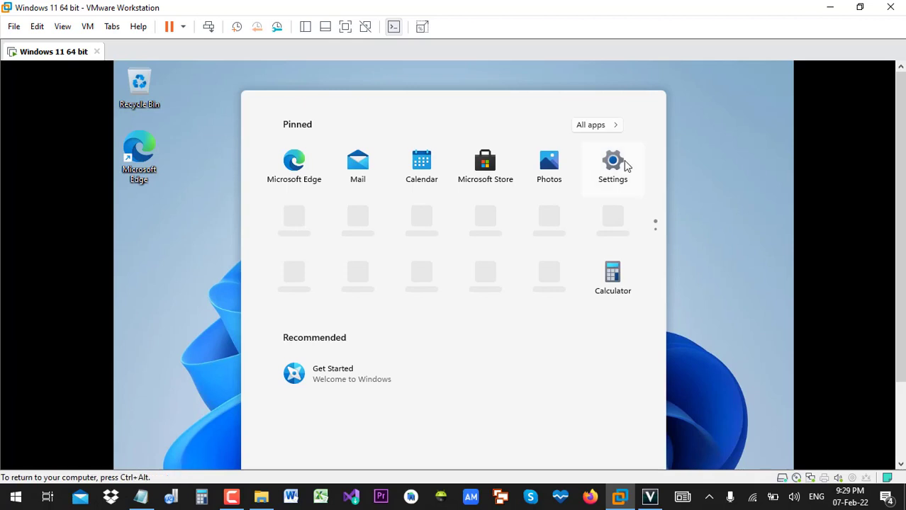
- Browse the All apps list in the Start menu, then close it to the desktop
click(606, 128)
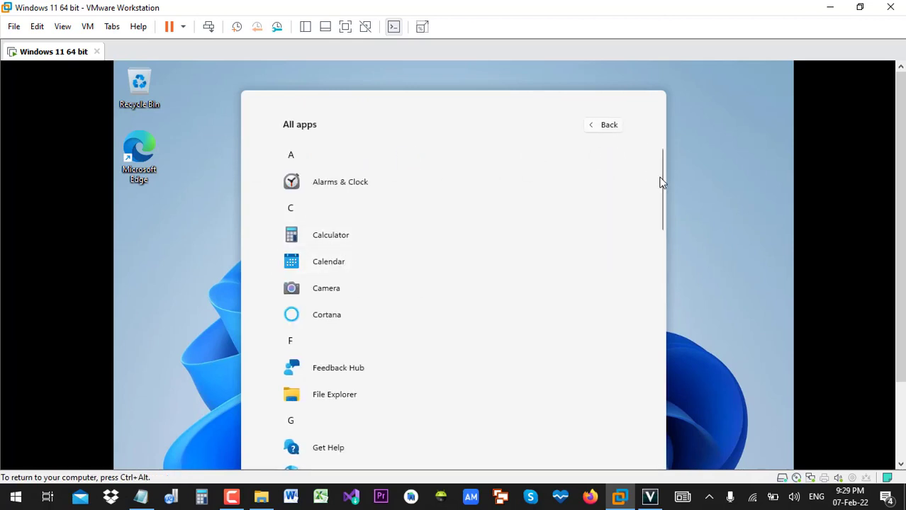
drag(662, 187, 668, 316)
click(779, 337)
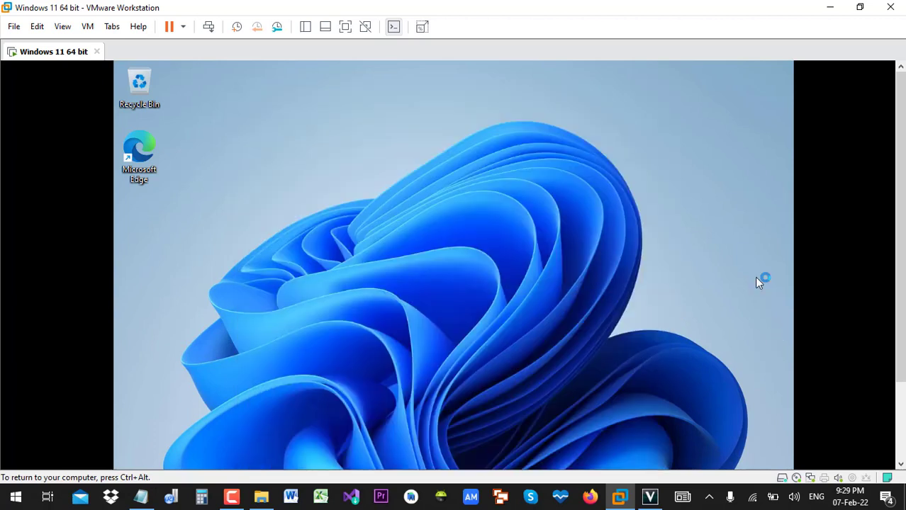
- Open the guest Start menu showing pinned apps such as Settings and Calculator
key(ctrl+alt)
drag(901, 195, 900, 275)
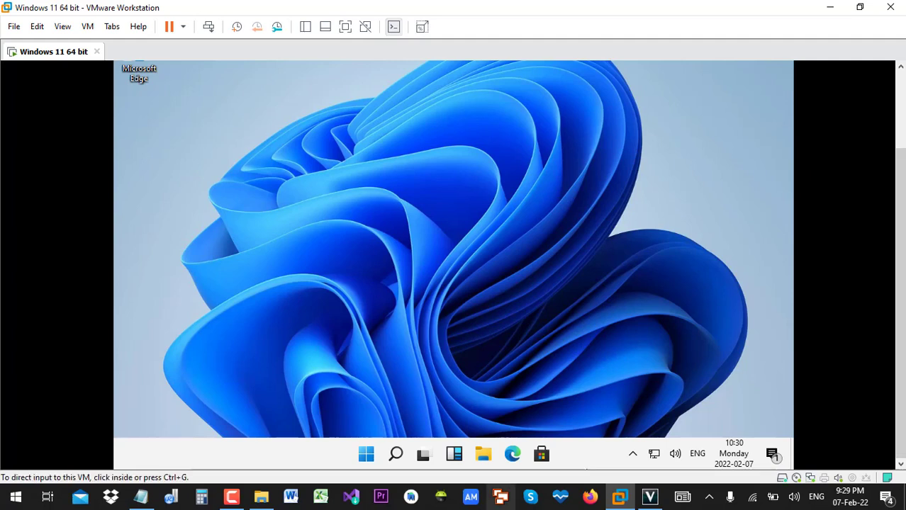
click(368, 462)
click(366, 458)
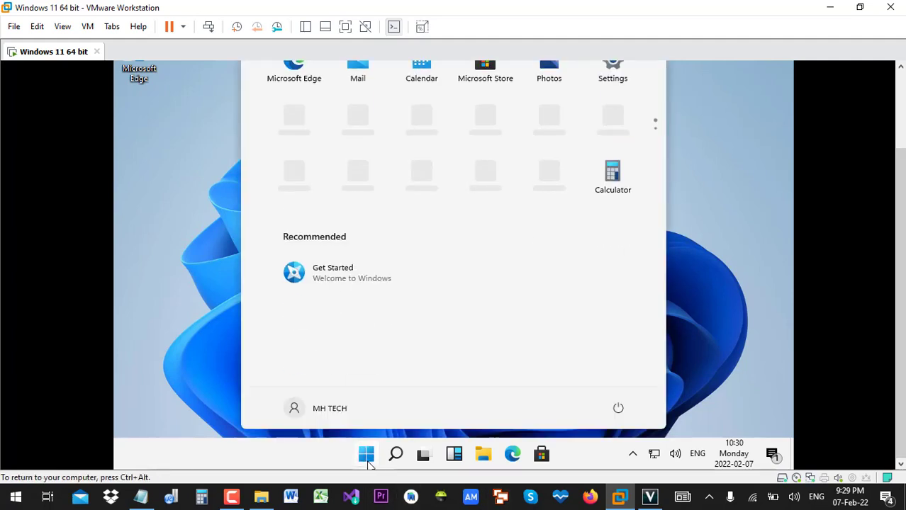
click(366, 458)
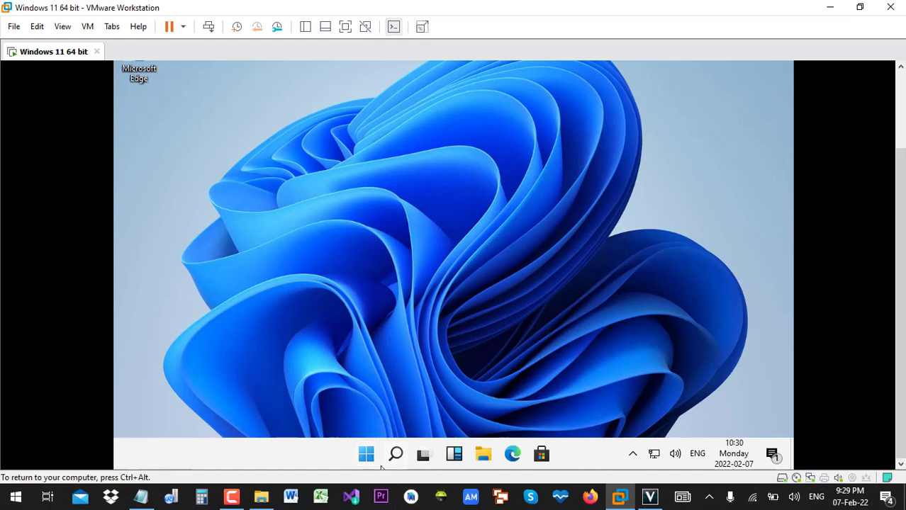
click(367, 457)
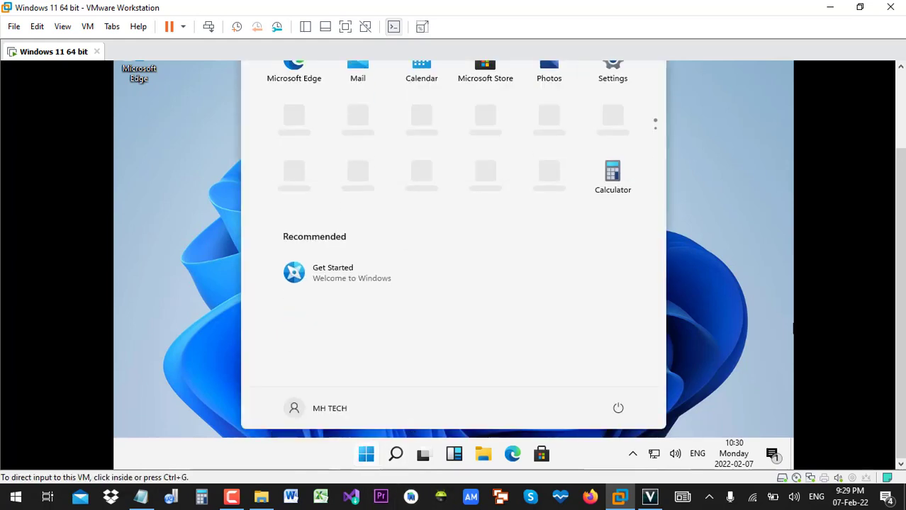
drag(900, 319, 900, 238)
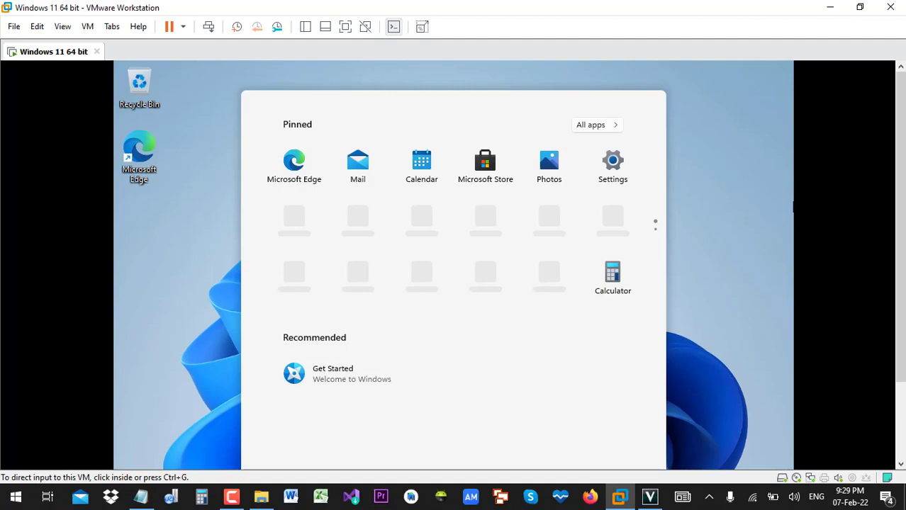
- Close the Start menu to the bare desktop and release input back to the host
click(762, 275)
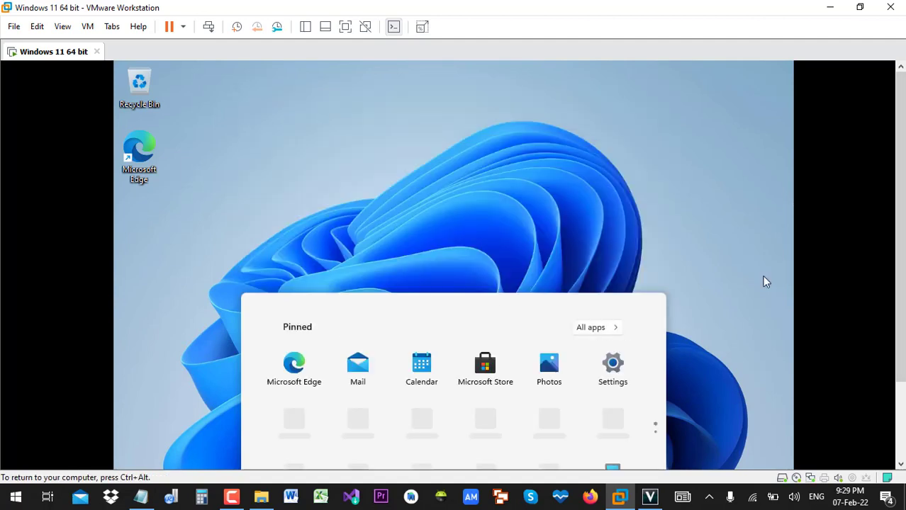
drag(901, 274, 900, 352)
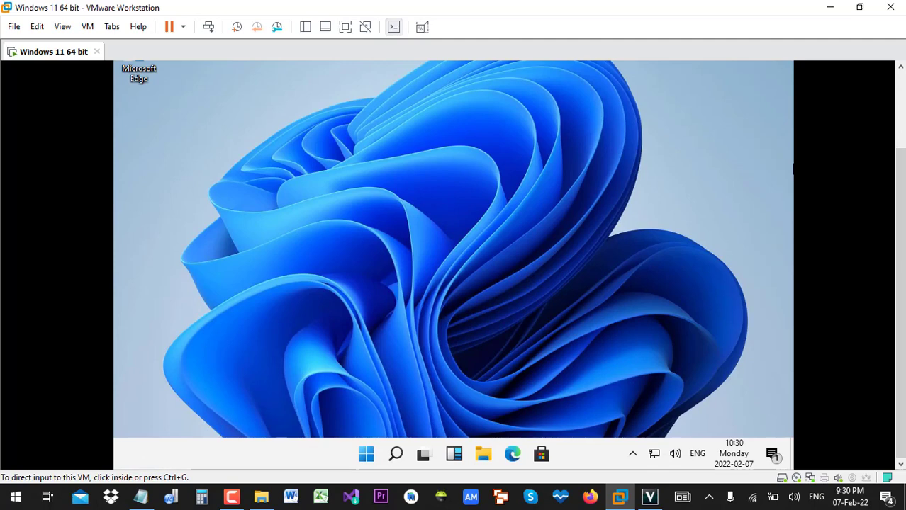
scroll(453, 266, up, 3)
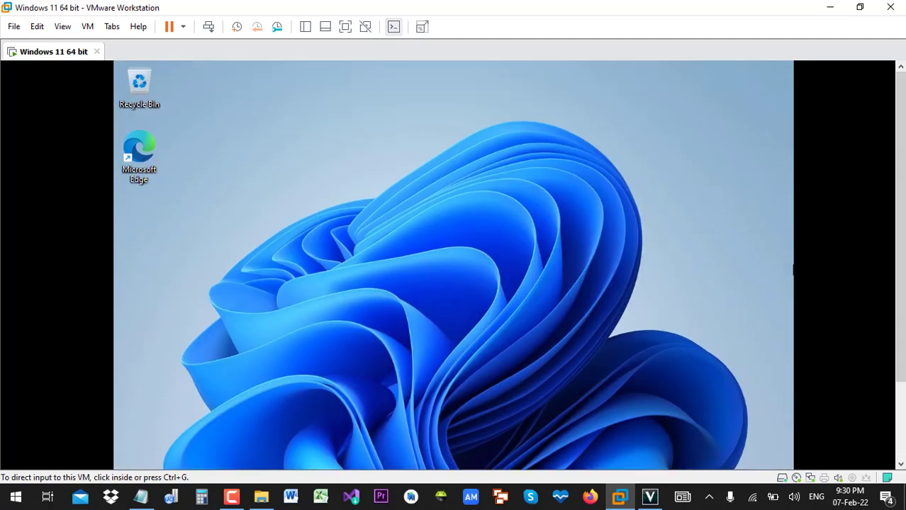
click(632, 206)
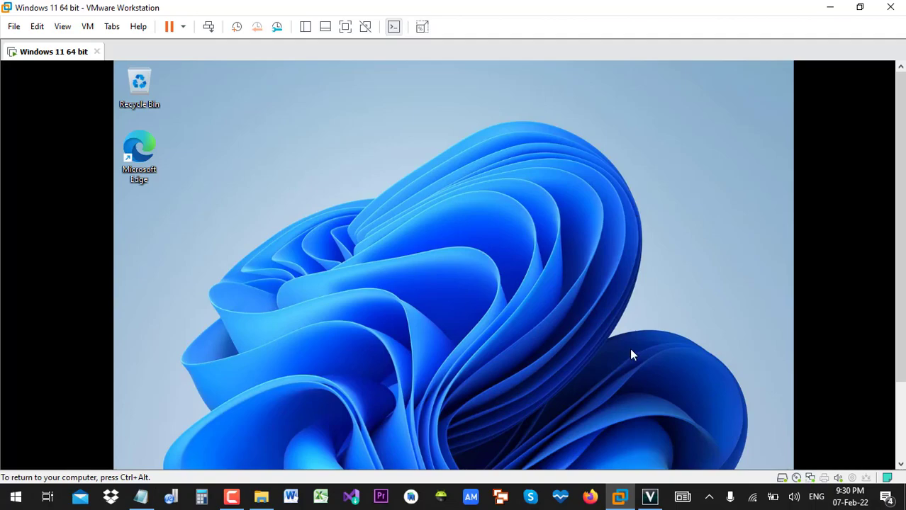
key(ctrl+alt)
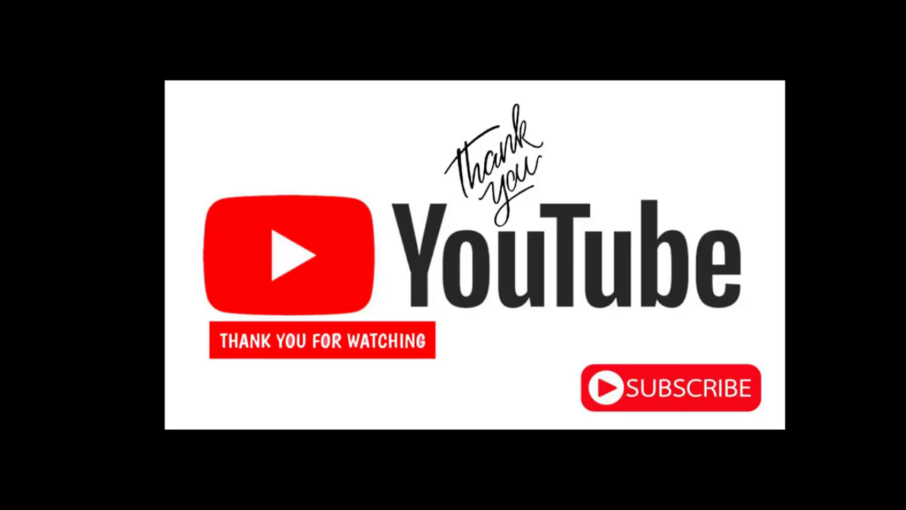